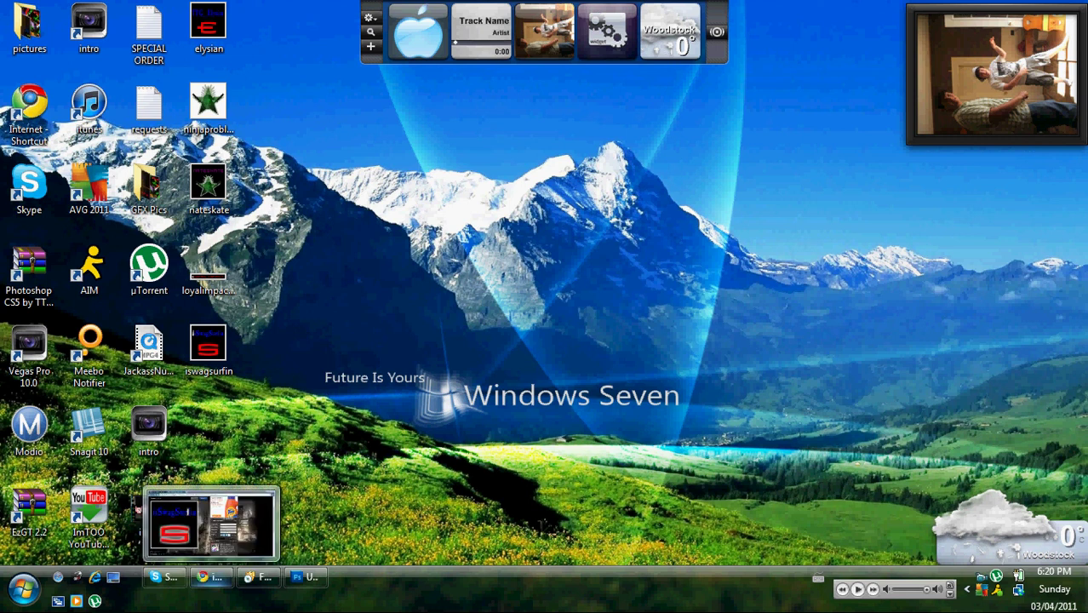
- View the finished iswagsurfin.gif animation in the browser and return to Photoshop
click(208, 577)
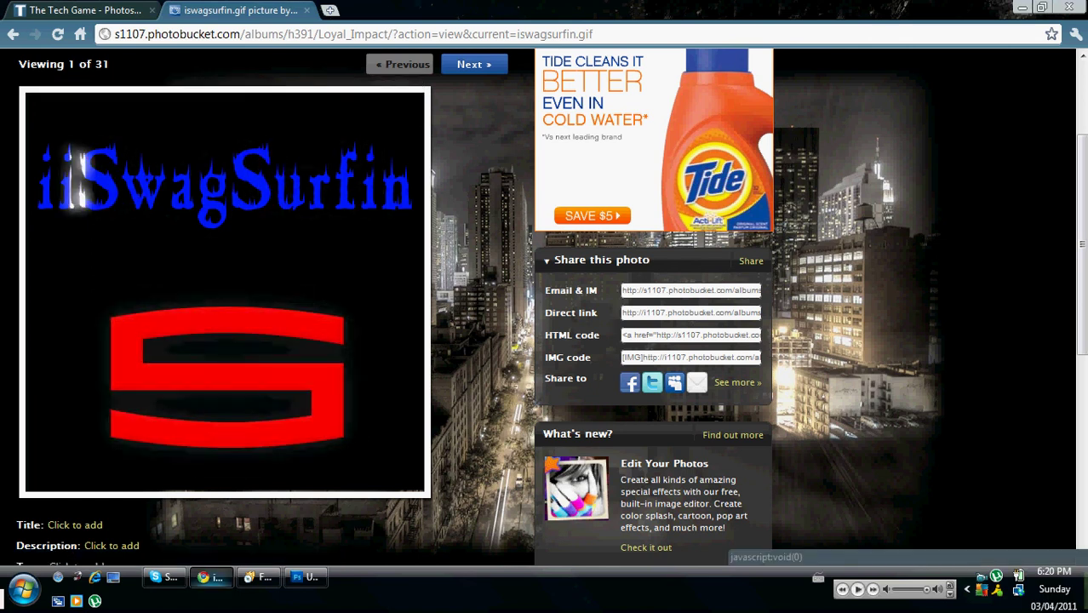
mouse_move(211, 578)
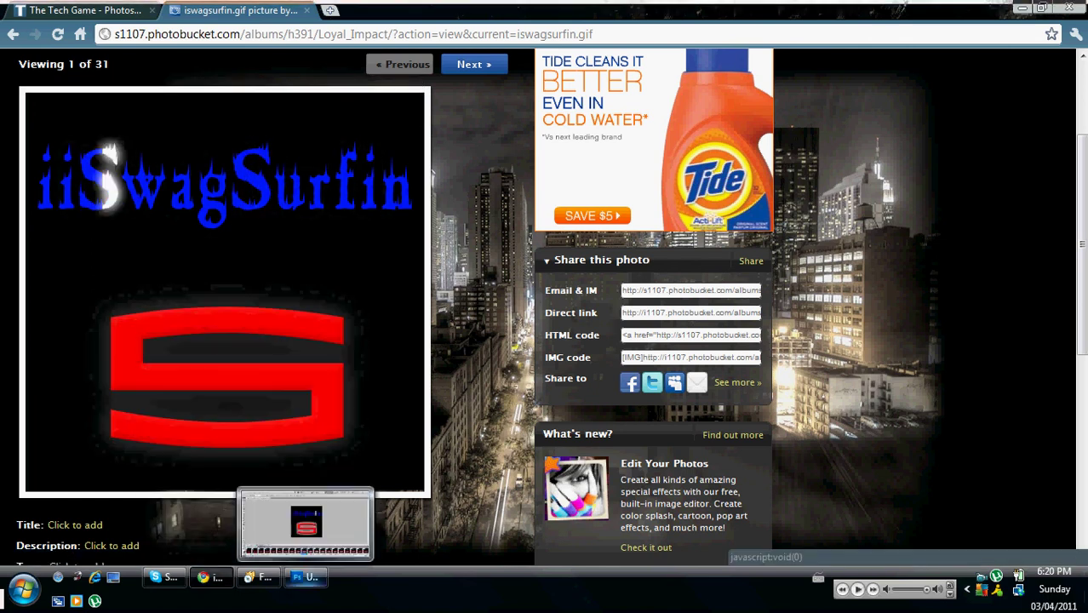
click(306, 577)
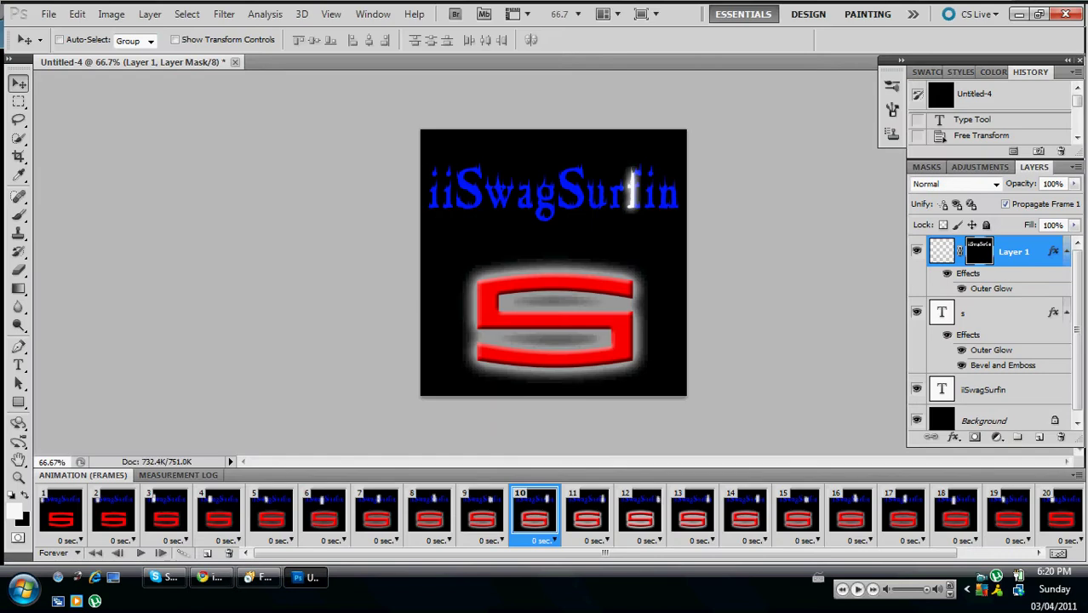
- Create a new 500 x 500 pixel RGB document filled with the black background colour
key(alt+f)
key(Return)
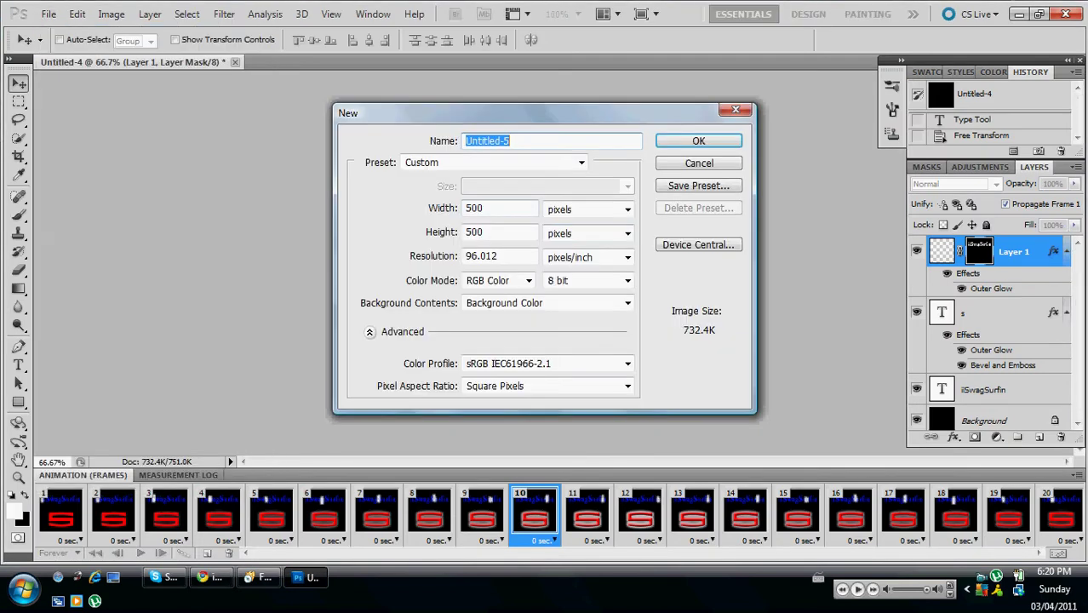
key(Return)
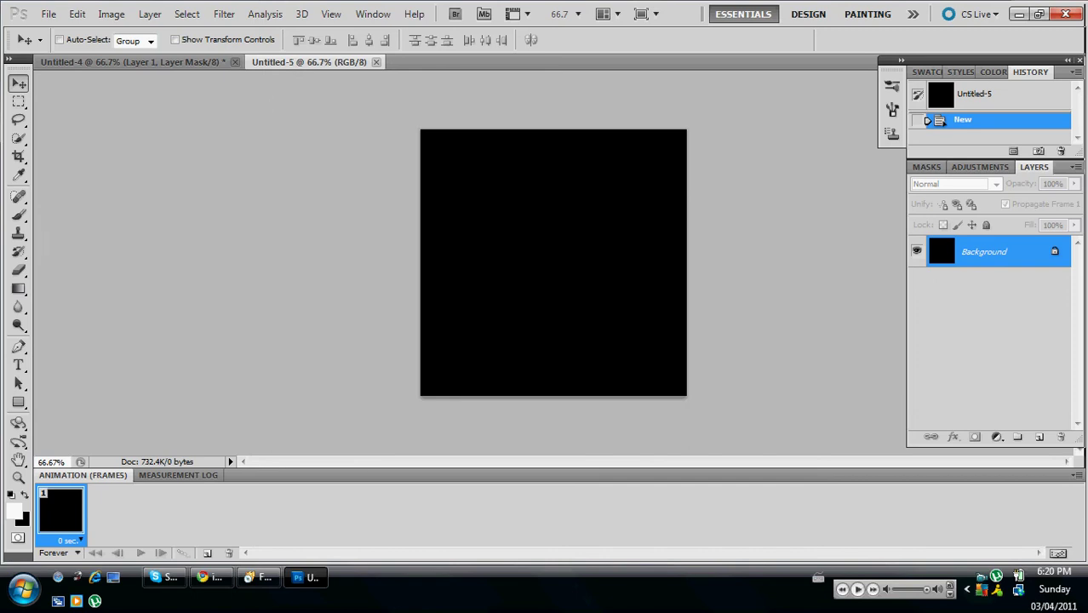
- Add the white text "iiSwagsurfin" in the 1979 font at 24 pt to the canvas's upper area and centre it roughly
key(t)
click(443, 204)
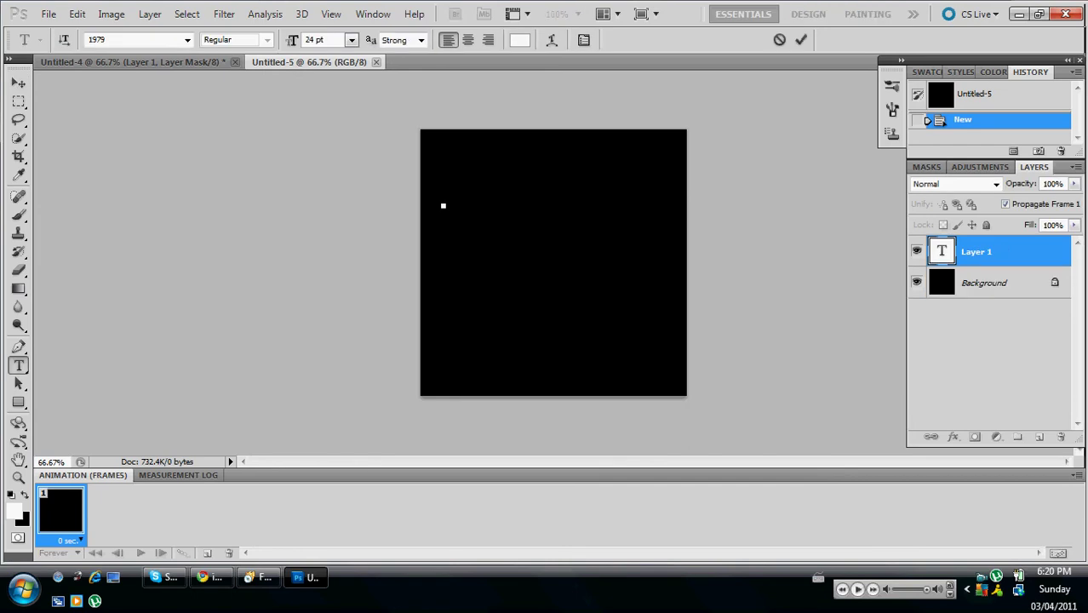
text(llSWAG)
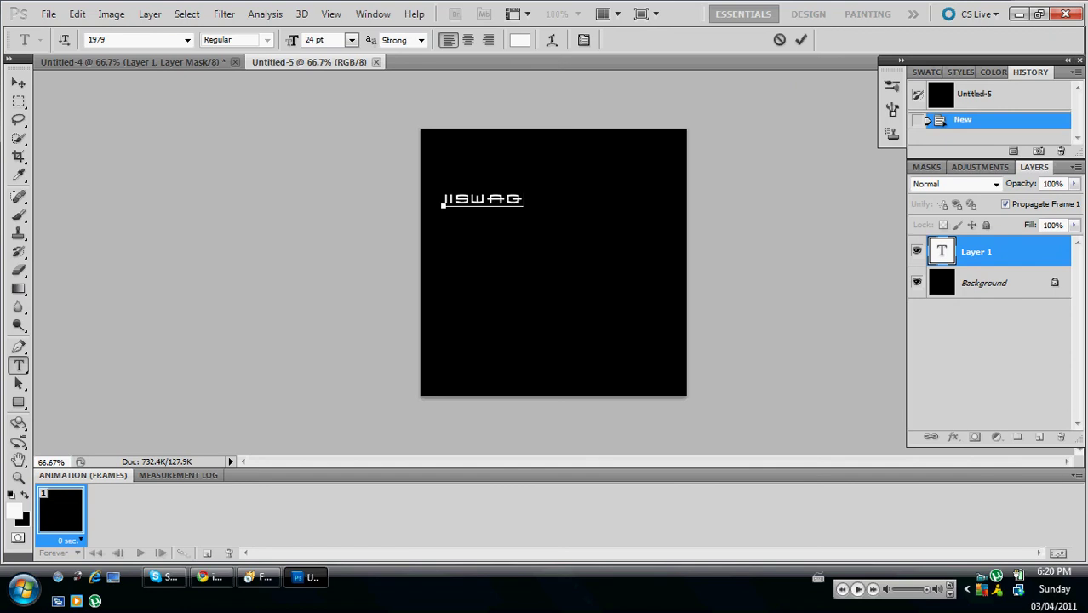
click(210, 578)
click(305, 577)
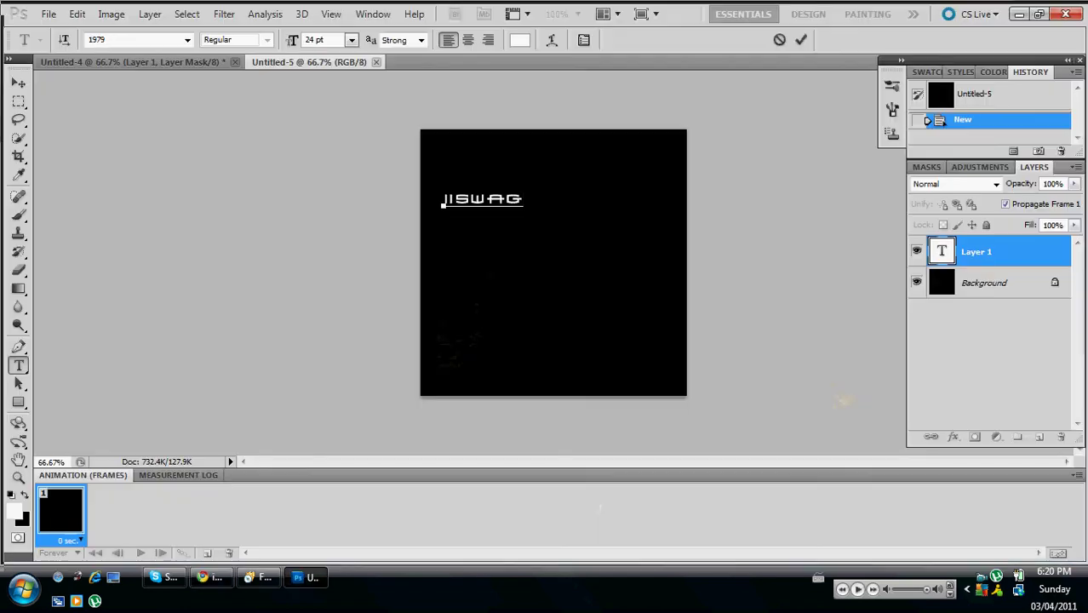
text(SURFIN)
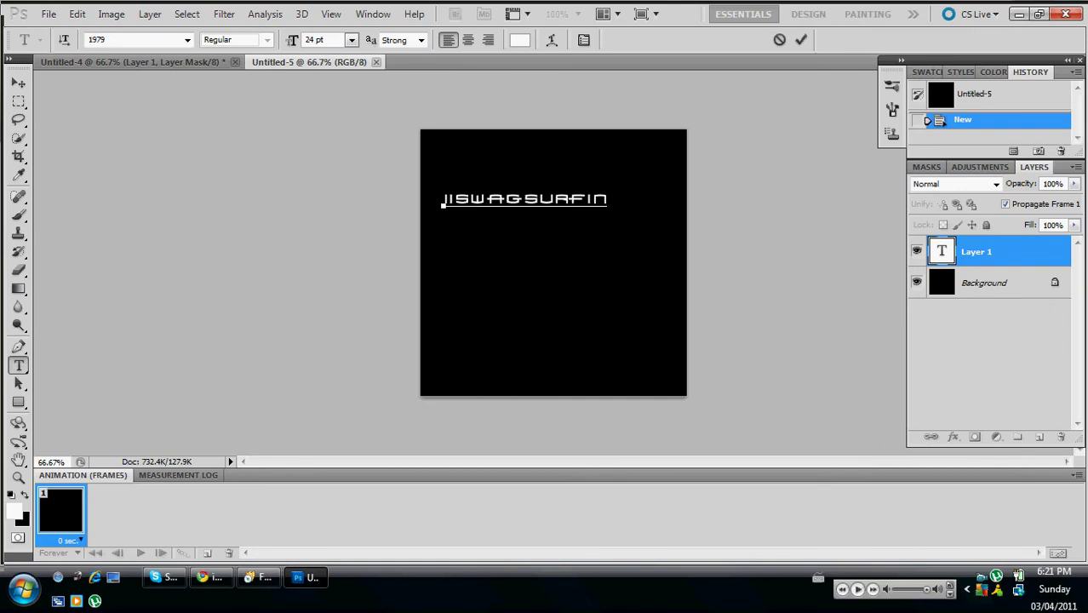
click(18, 82)
drag(528, 201, 542, 203)
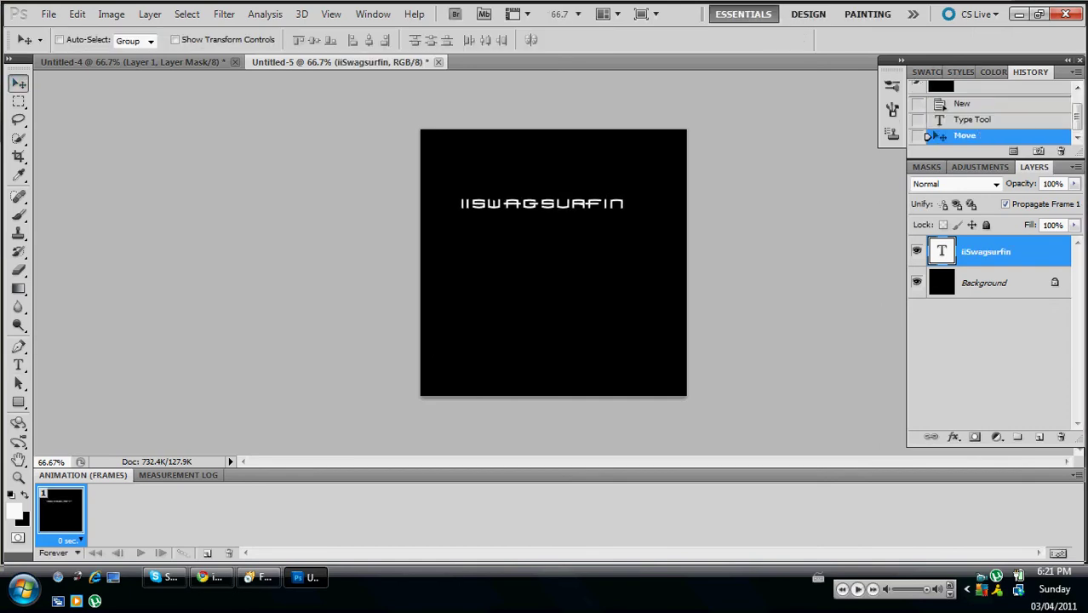
- Free Transform the name text to about 158% width and 482% height so it spans the canvas's upper part
click(77, 14)
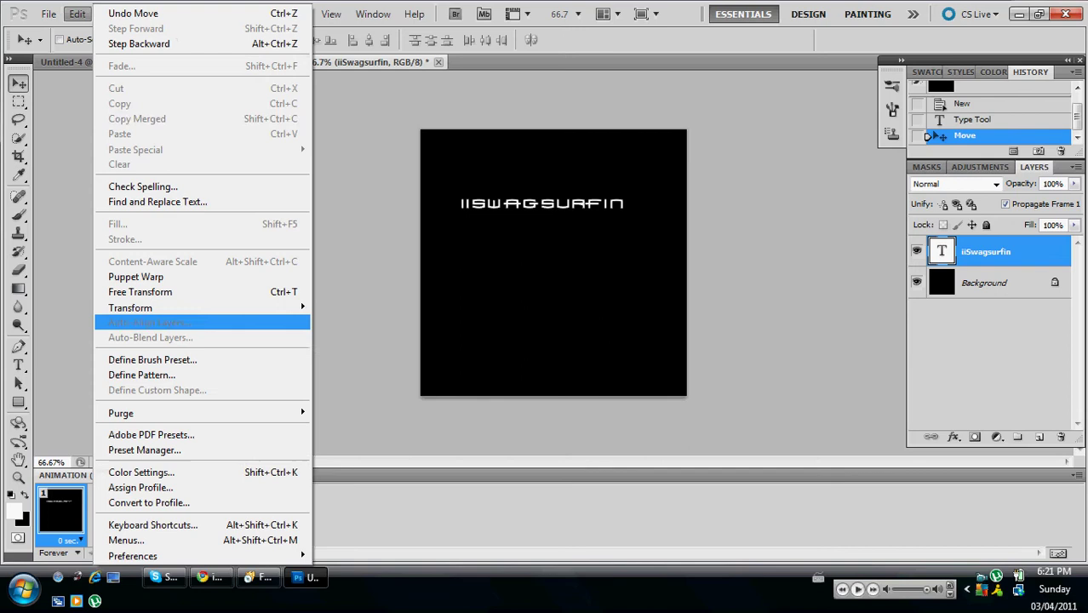
click(140, 292)
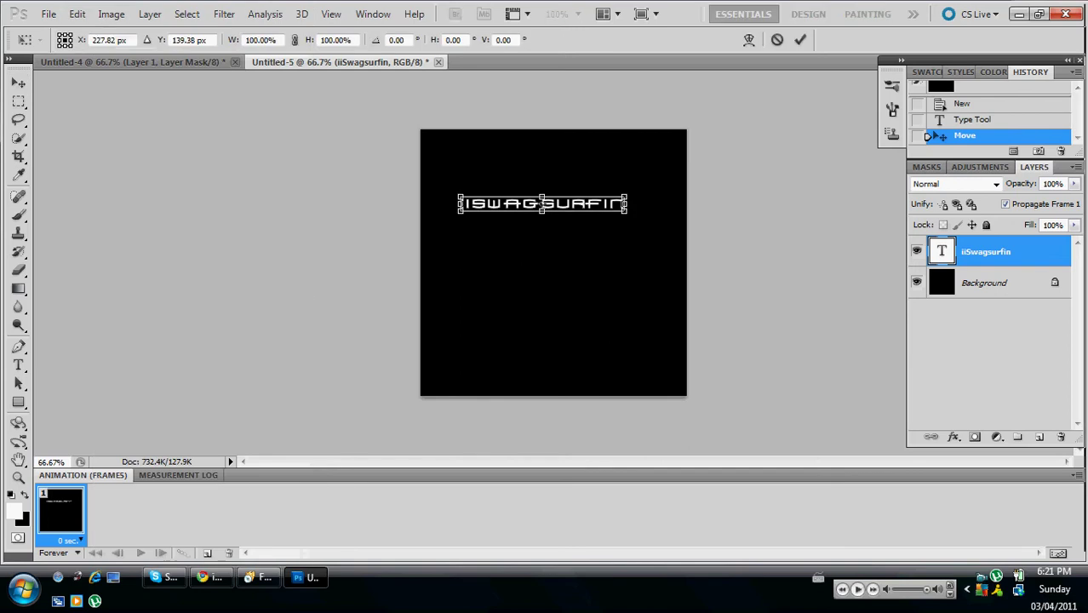
drag(460, 196, 399, 143)
drag(519, 178, 557, 187)
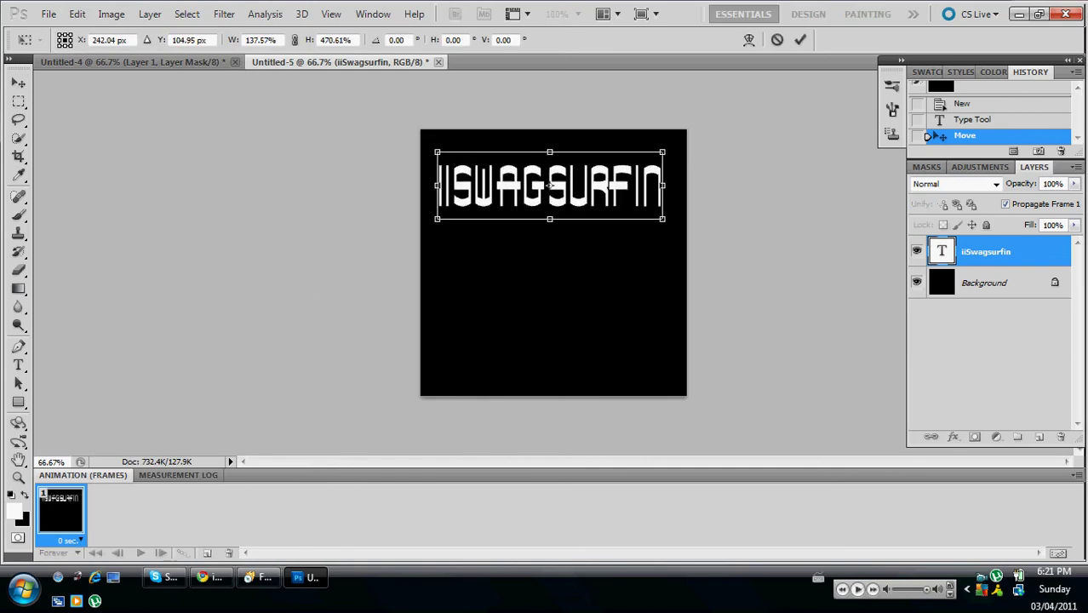
drag(662, 219, 695, 220)
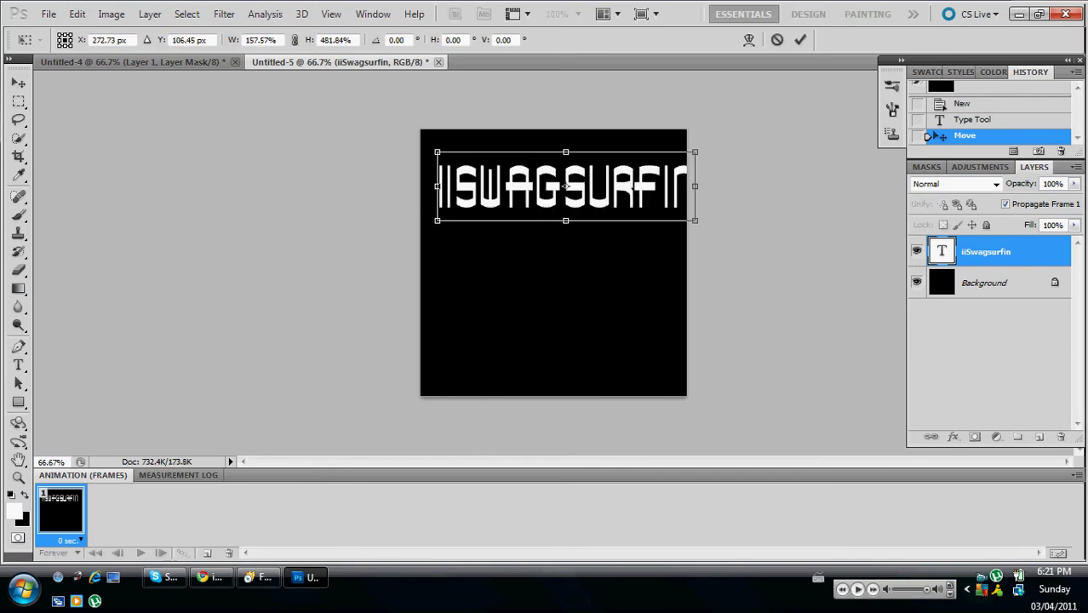
drag(638, 185, 615, 194)
drag(542, 195, 549, 199)
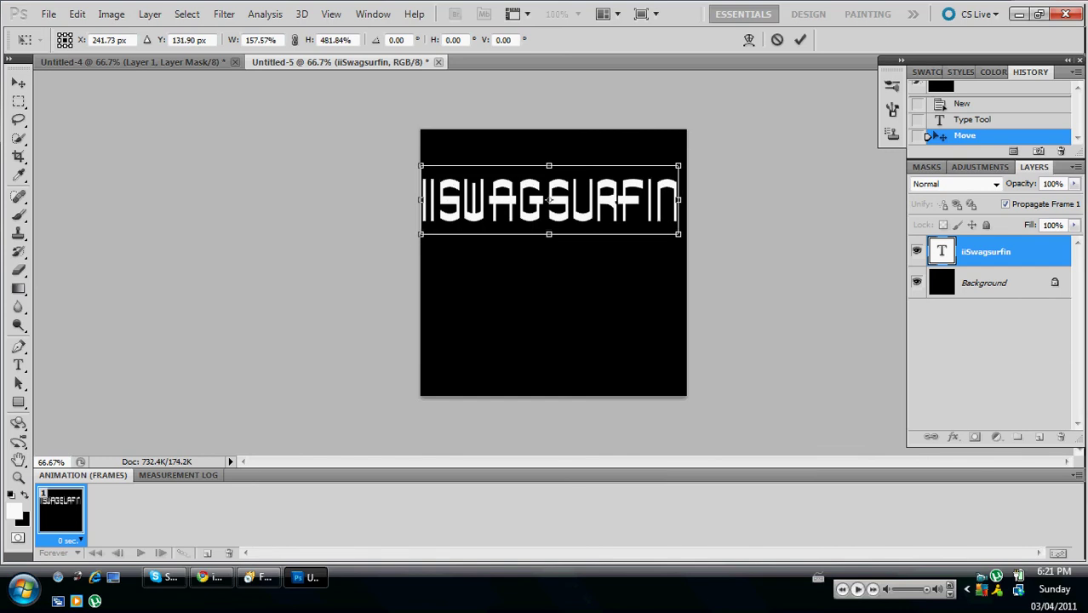
key(v)
key(Return)
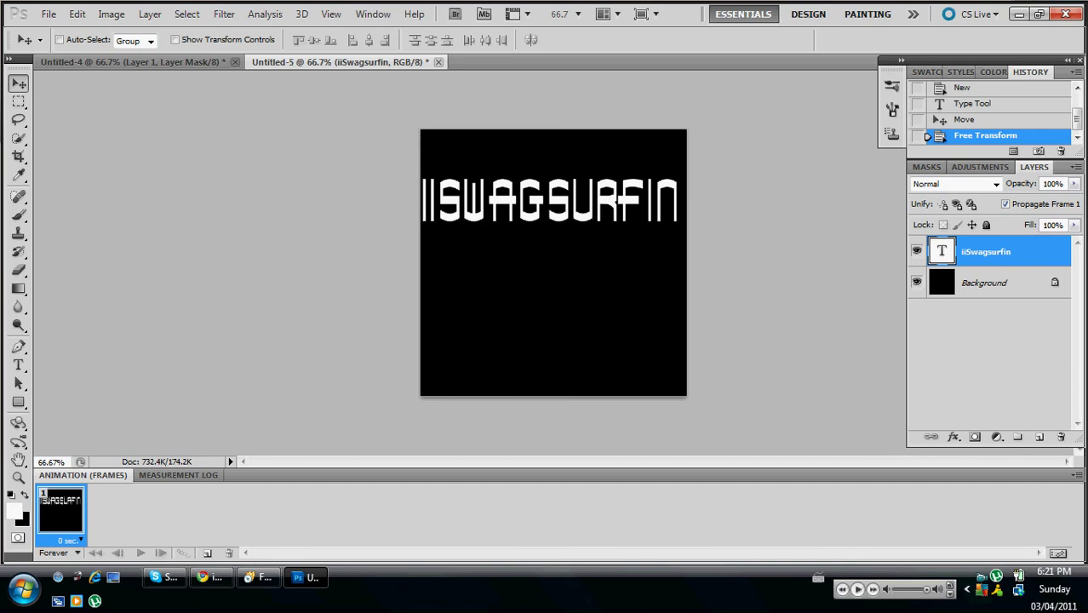
- Add a new layer holding the white letter "S" in the 1979 font at 24 pt, below the name
click(1038, 436)
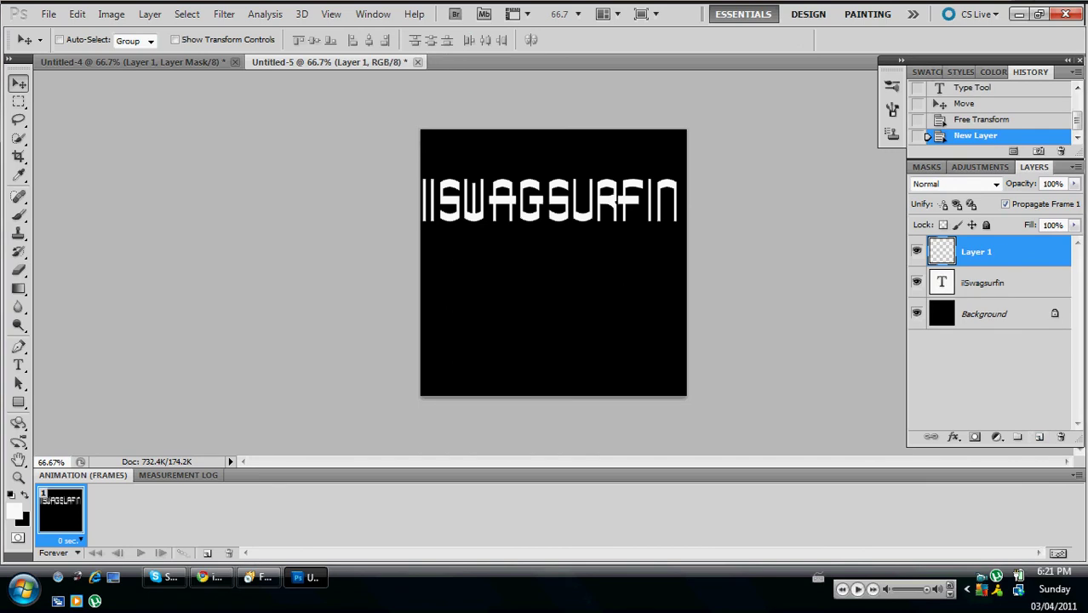
key(t)
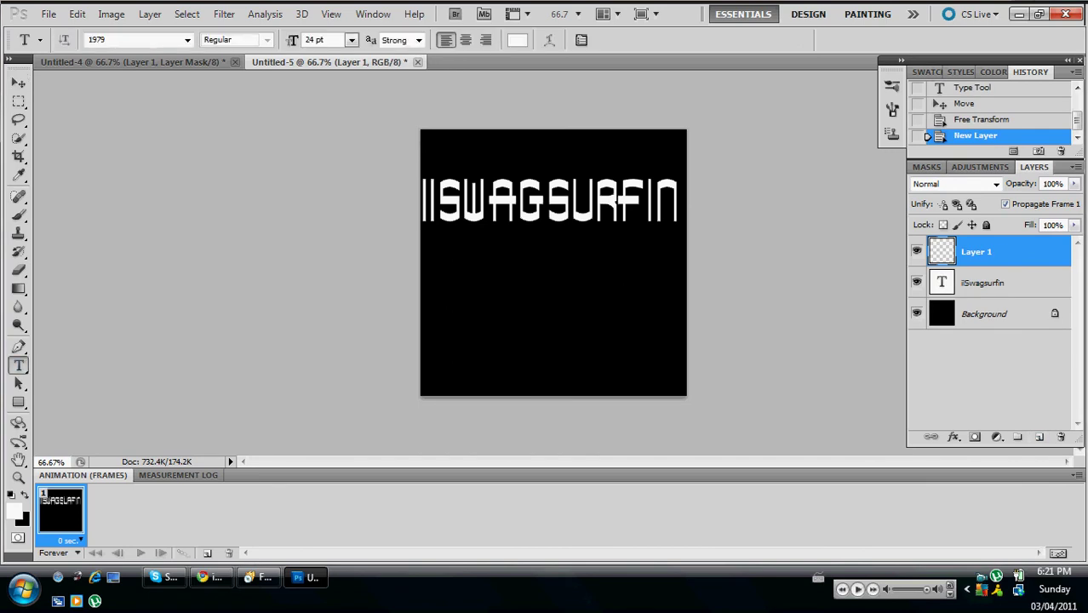
click(479, 319)
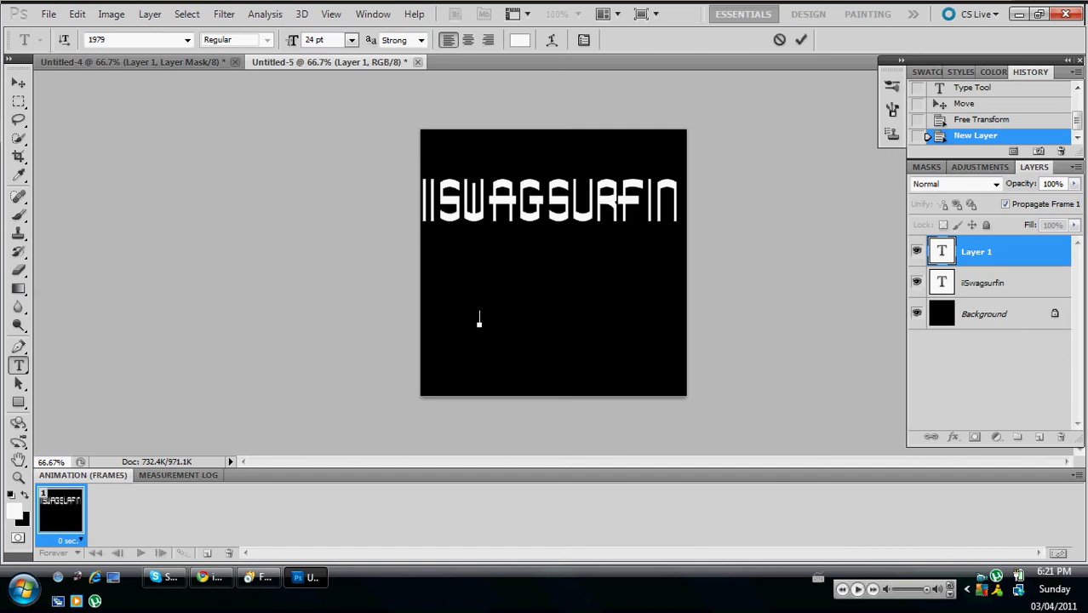
text(S)
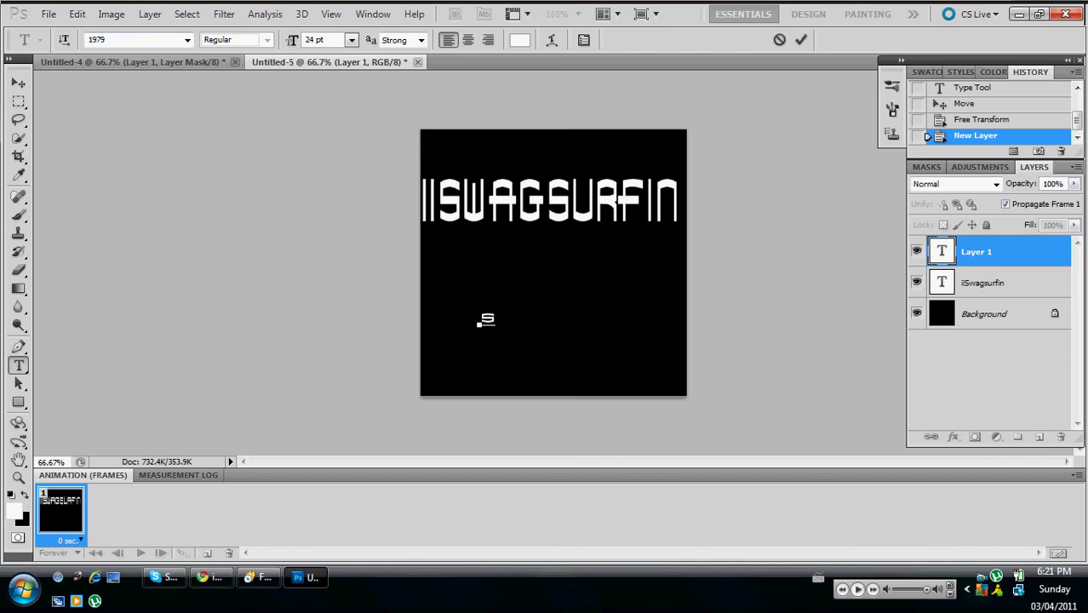
click(18, 82)
- Free Transform the letter S to about 1228% width and 1319% height and place it beneath the name
click(77, 14)
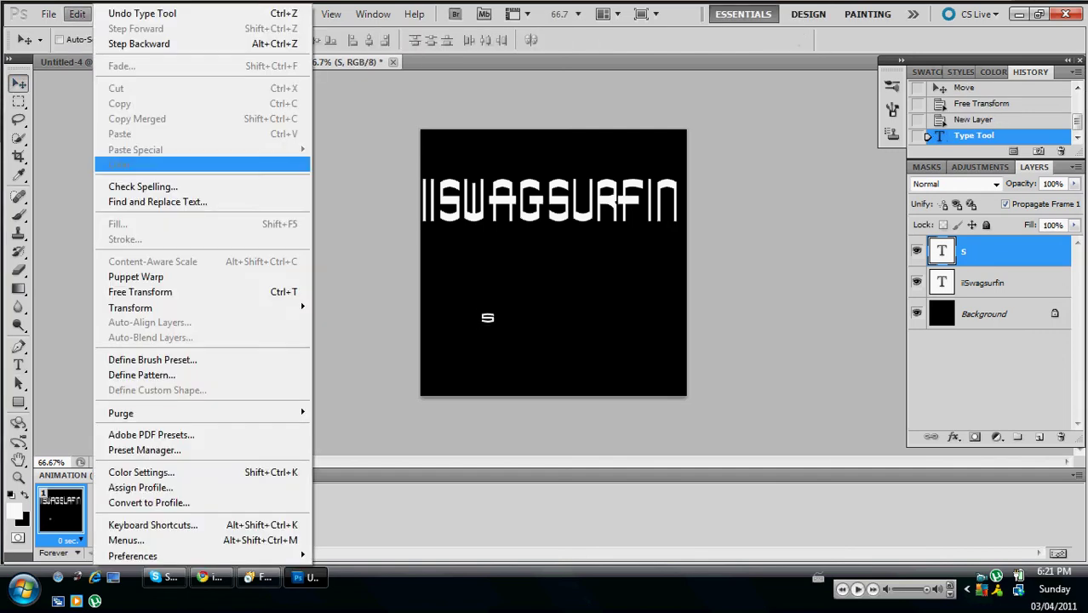
click(170, 287)
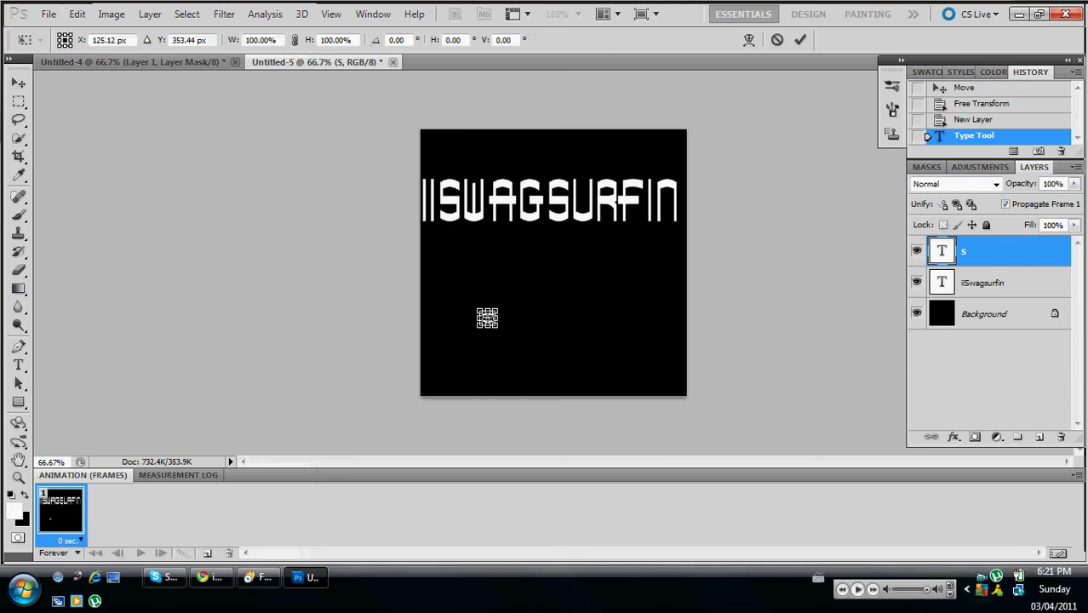
drag(497, 309, 663, 136)
drag(572, 229, 536, 314)
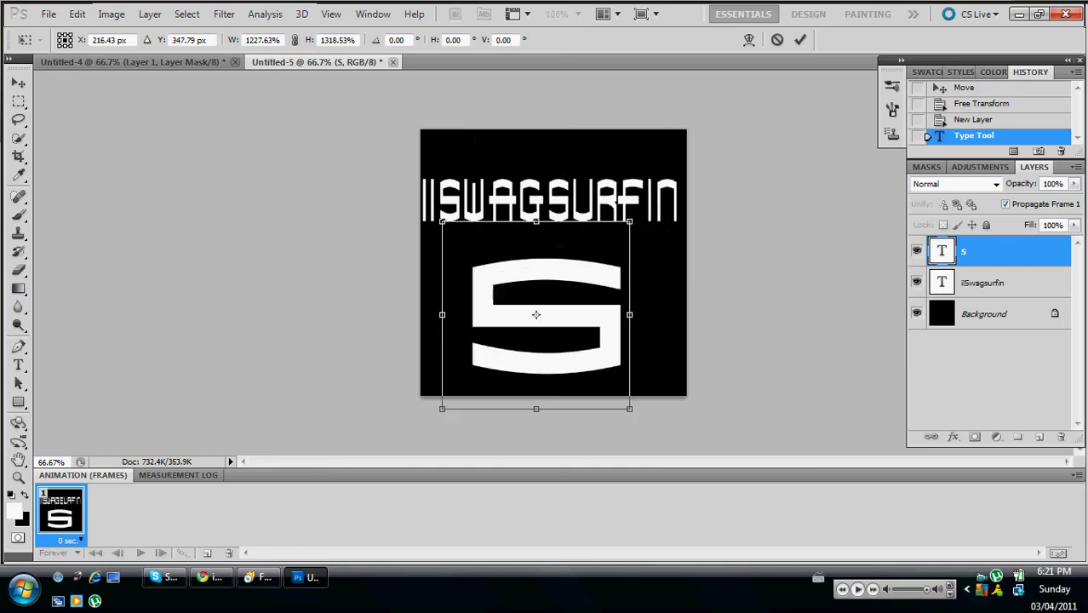
key(v)
key(Return)
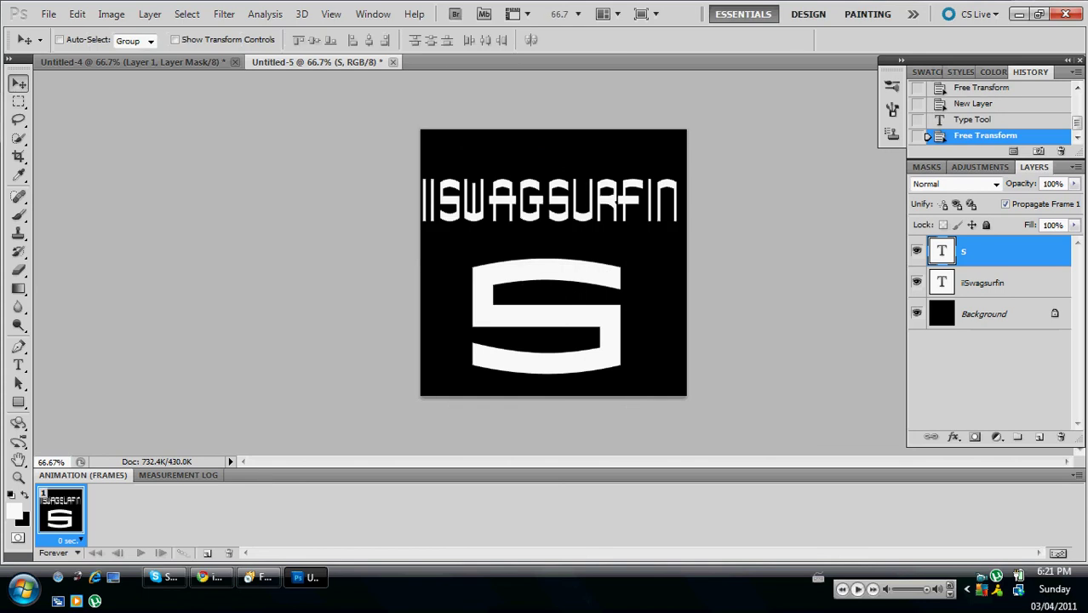
- Add a new layer on top and draw a short horizontal striped gradient with the Gradient Tool near the canvas's left side
key(ctrl+shift+alt+n)
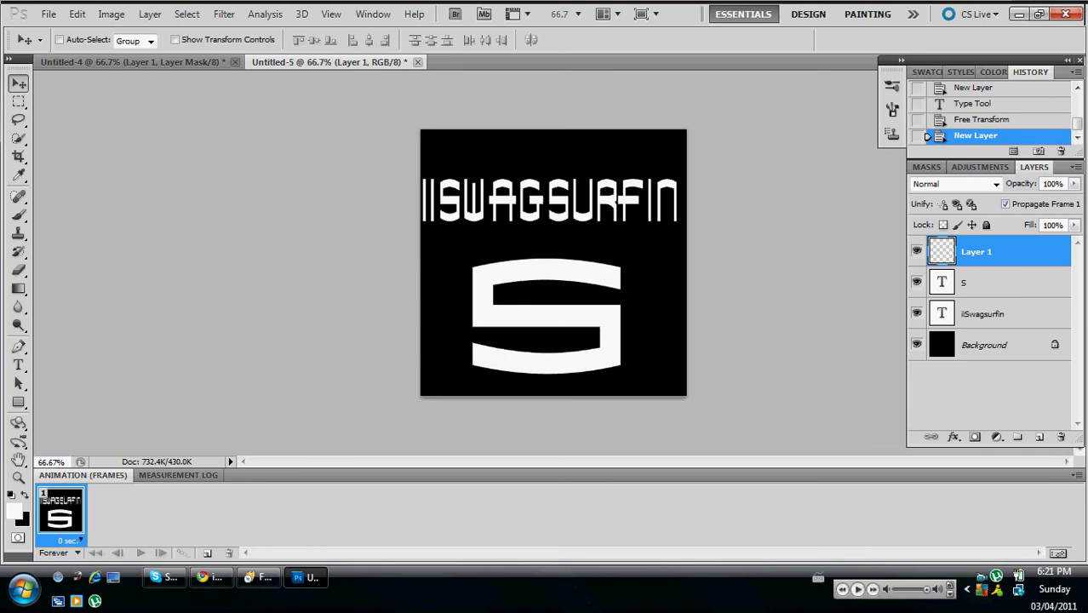
key(g)
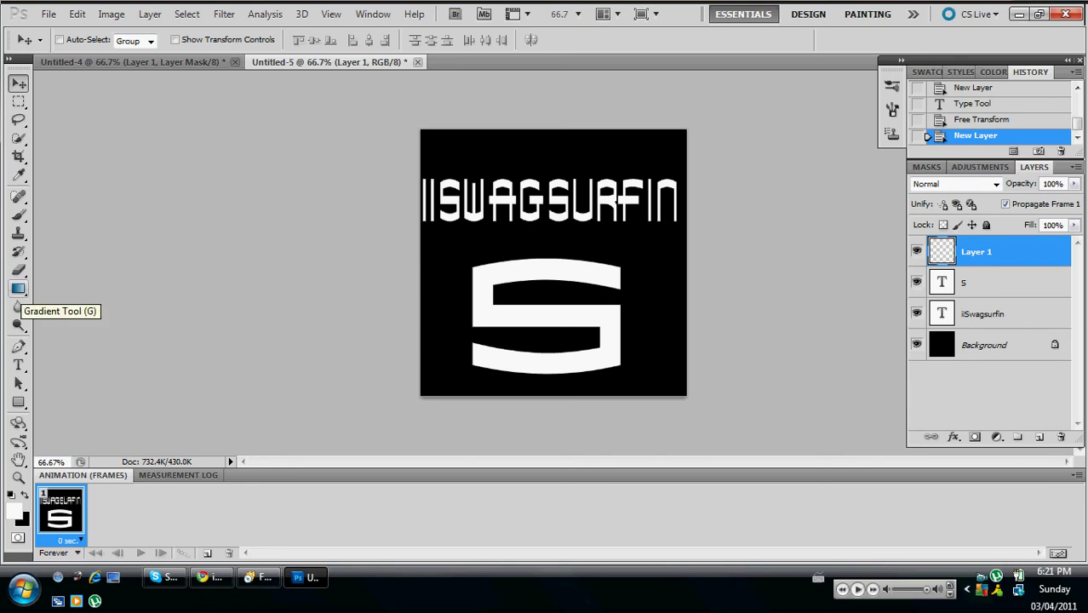
click(18, 288)
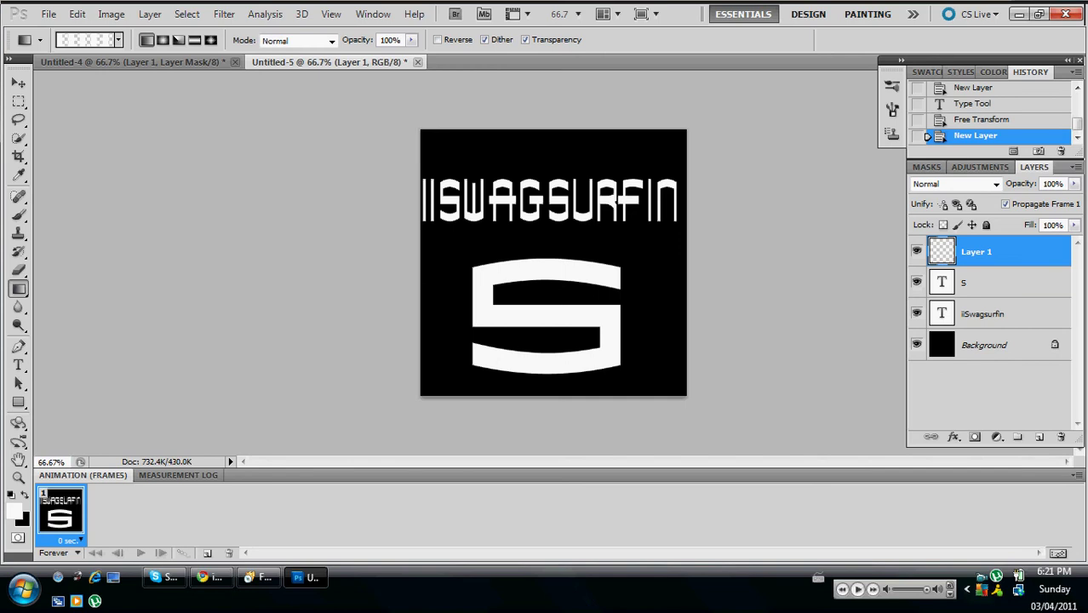
drag(432, 270, 501, 271)
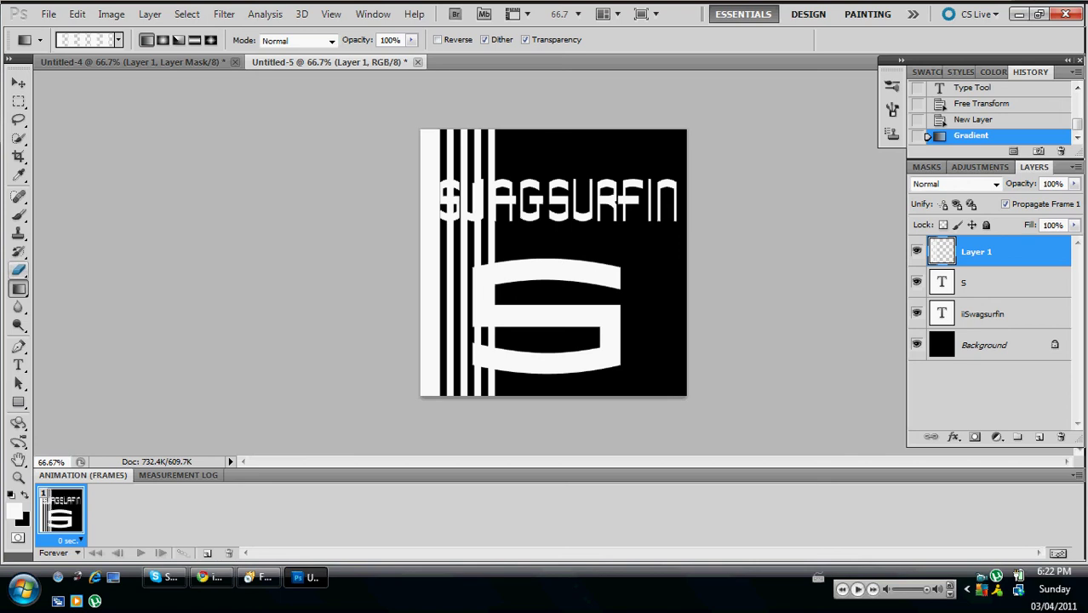
- Erase the gradient stripes except for one short vertical bar across the name, and move that bar onto the name's first letter
click(18, 270)
mouse_move(481, 247)
mouse_down()
mouse_move(433, 242)
mouse_move(433, 153)
mouse_move(477, 139)
mouse_move(491, 143)
mouse_move(462, 153)
mouse_move(491, 154)
mouse_move(455, 144)
mouse_up()
mouse_move(453, 150)
mouse_down()
mouse_move(476, 181)
mouse_move(466, 256)
mouse_move(438, 310)
mouse_move(463, 340)
mouse_move(432, 344)
mouse_move(451, 374)
mouse_move(434, 392)
mouse_move(446, 393)
mouse_up()
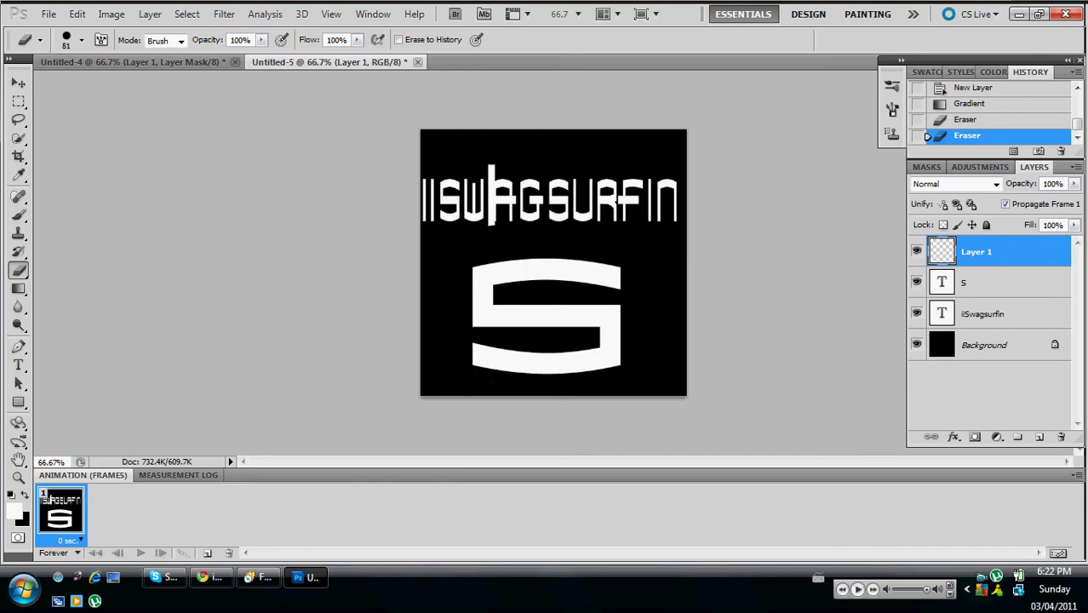
key(v)
drag(491, 195, 426, 206)
- Enable a white Outer Glow in the bar layer's blending options
right_click(980, 252)
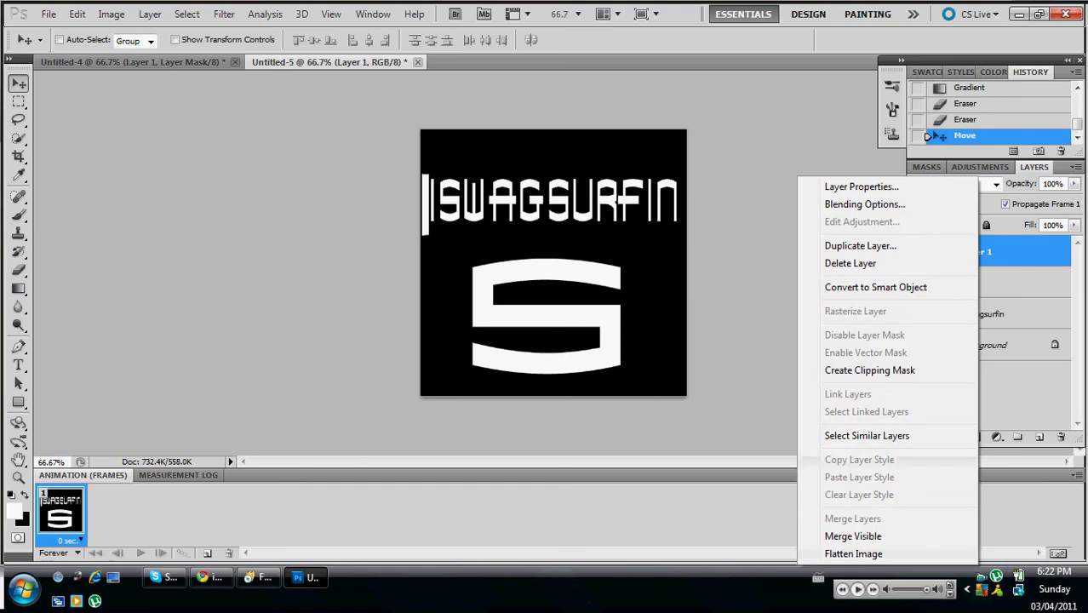
click(863, 206)
double_click(1021, 251)
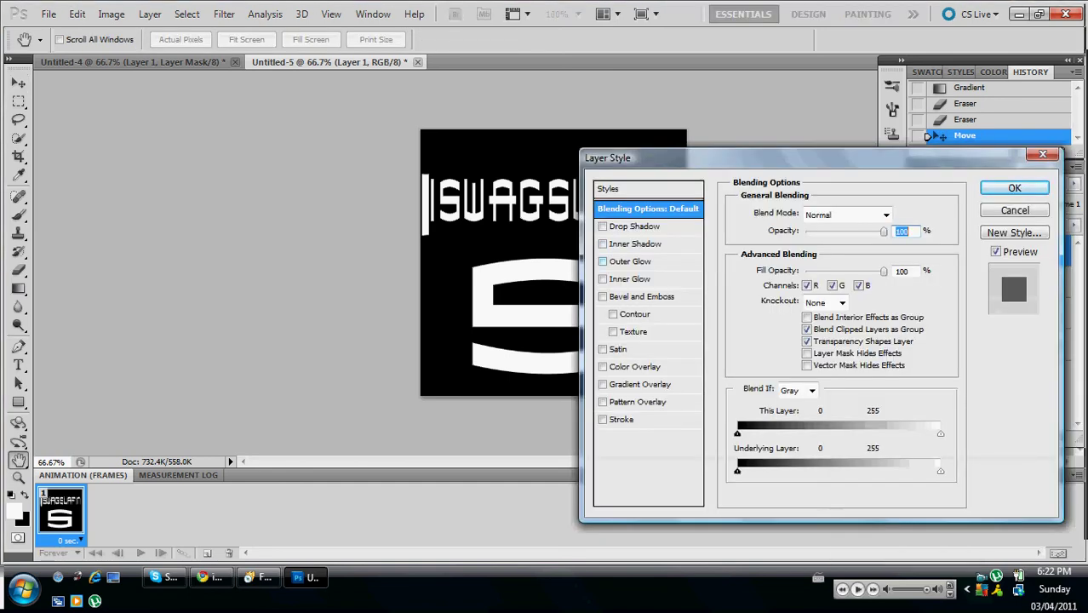
click(631, 261)
click(770, 266)
drag(639, 298, 615, 273)
click(980, 262)
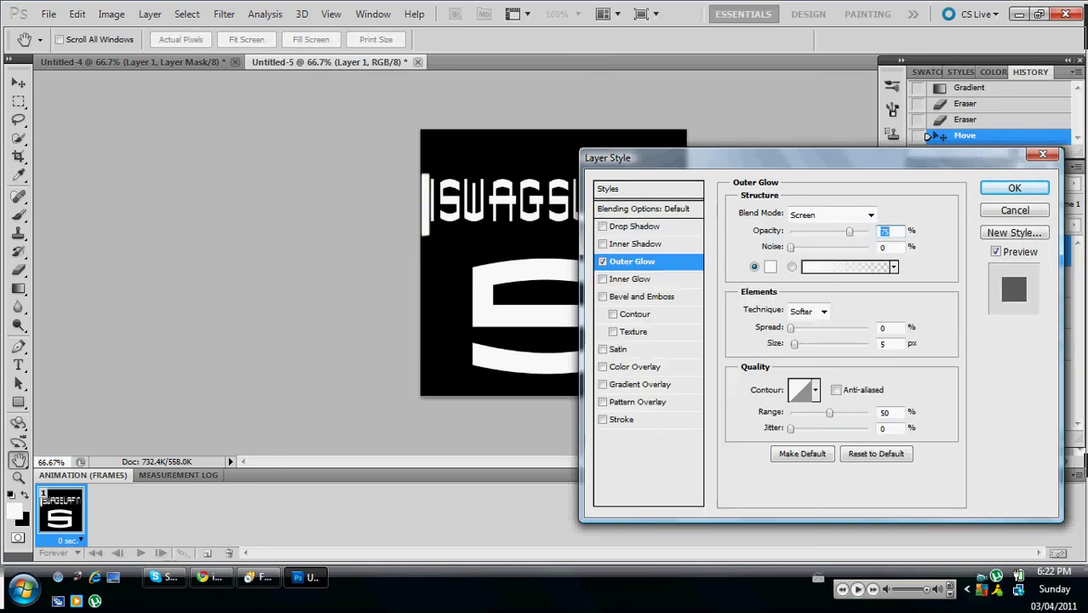
- Set the Outer Glow's spread to 16% and its size to 49 px, and apply the layer style
drag(791, 328, 803, 328)
key(Tab)
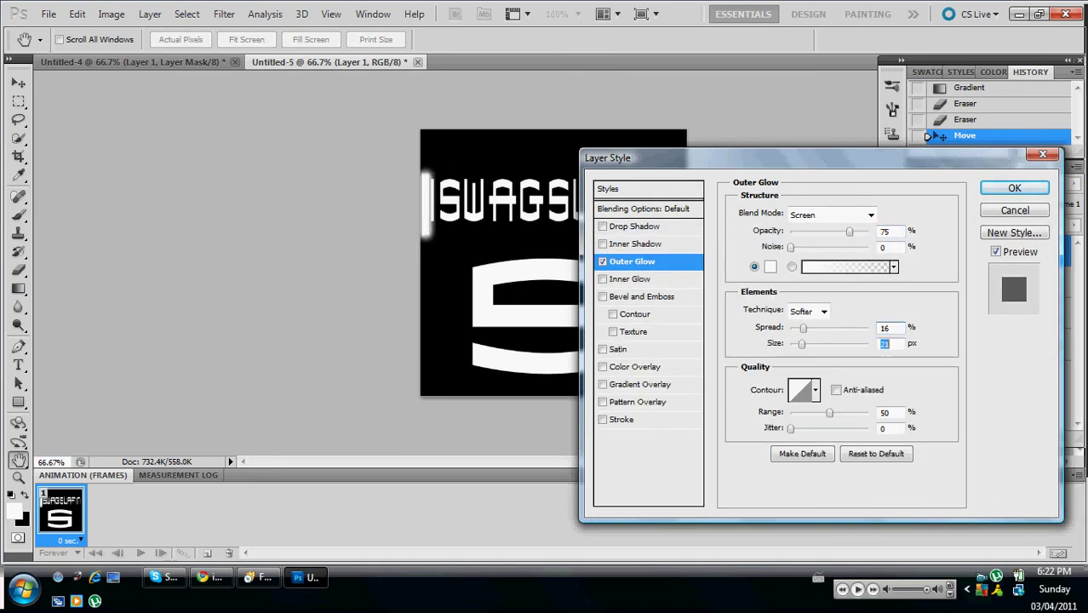
text(51)
key(Down)
key(Down)
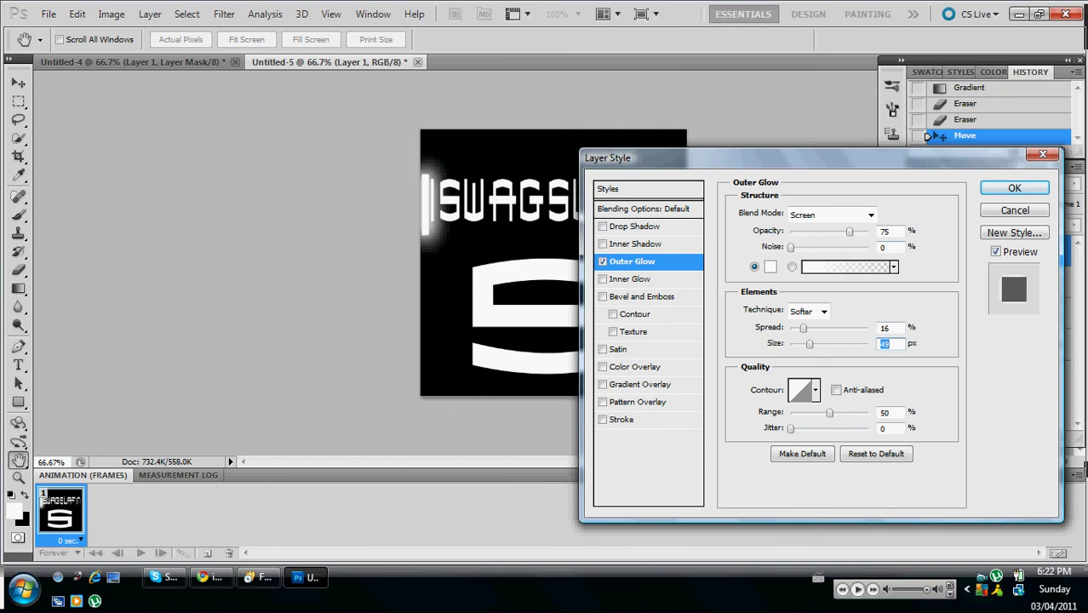
key(Return)
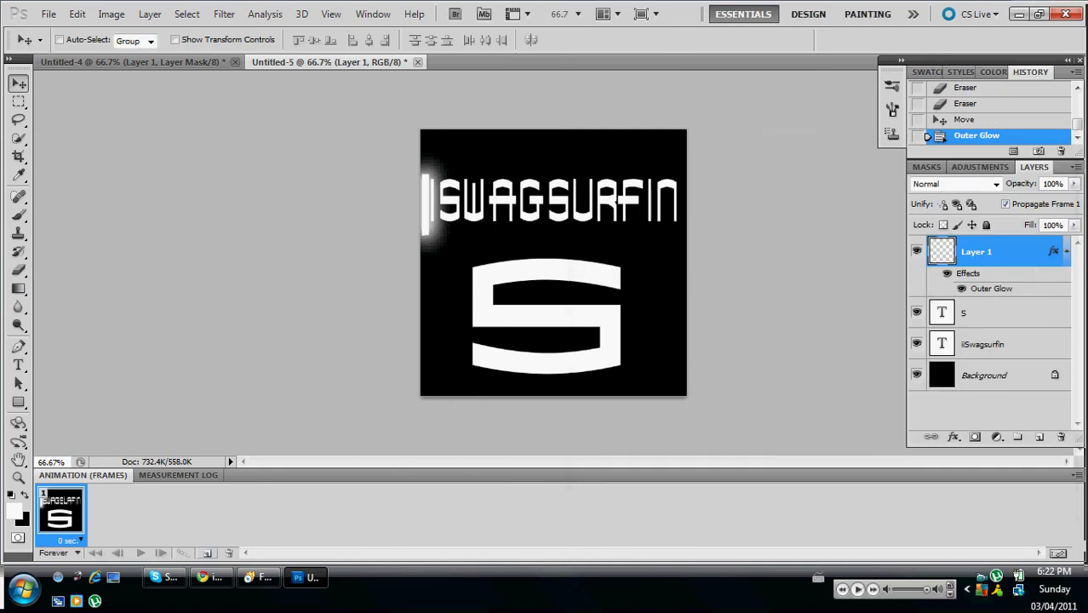
click(373, 14)
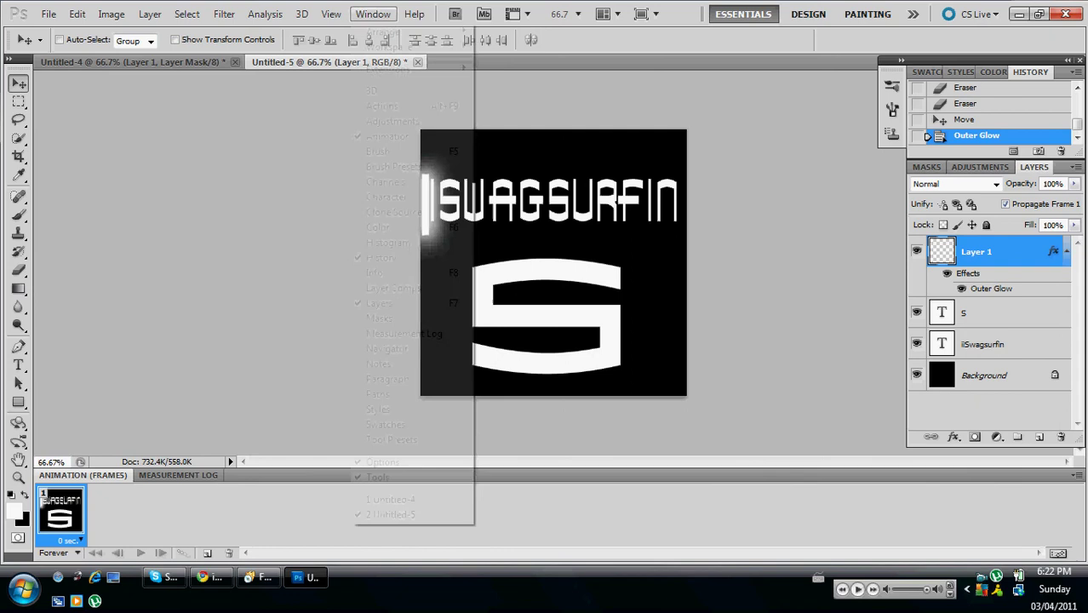
click(388, 136)
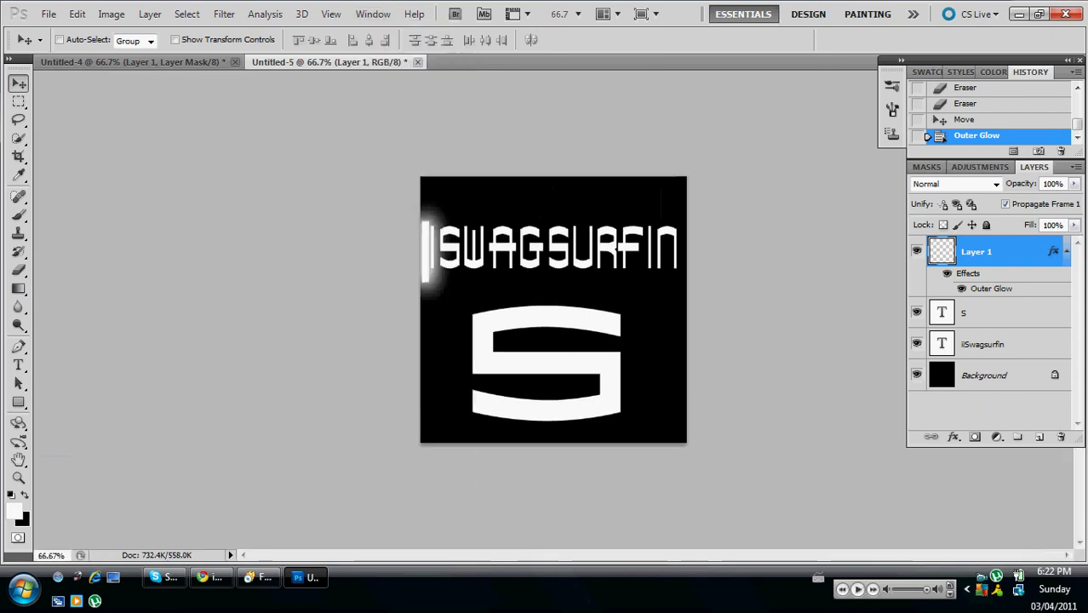
click(373, 14)
click(389, 136)
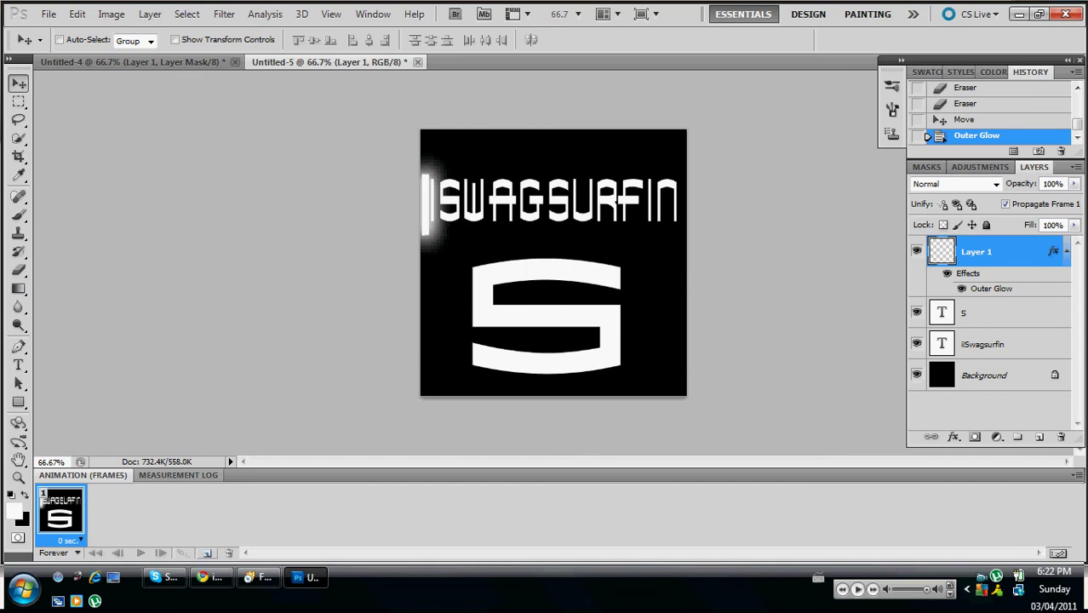
- Duplicate the first animation frame and move the glowing bar onto the name's last letter in the new frame
click(207, 552)
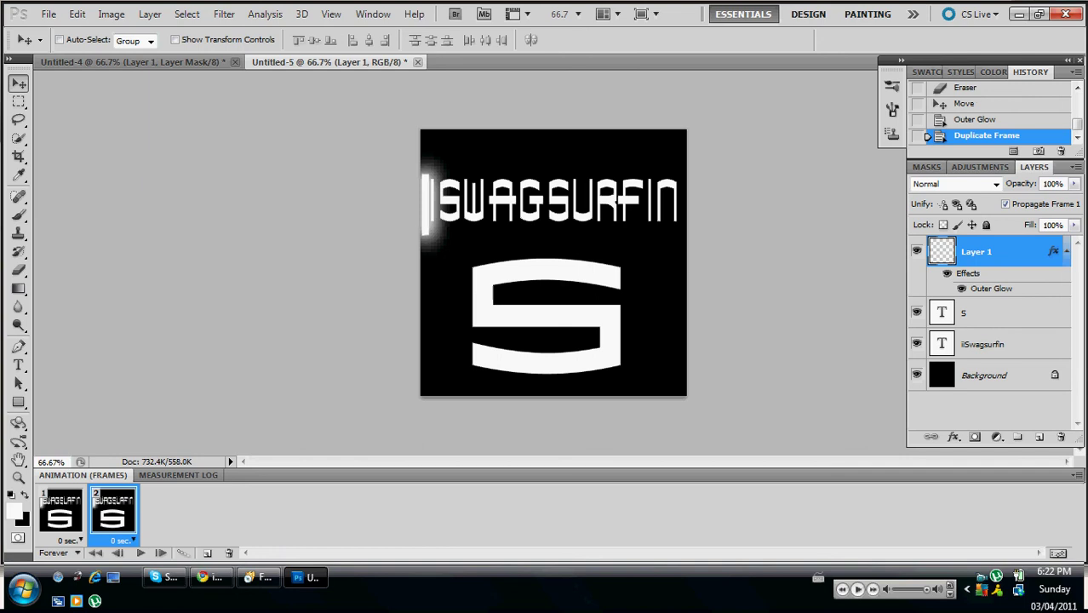
drag(425, 204, 672, 201)
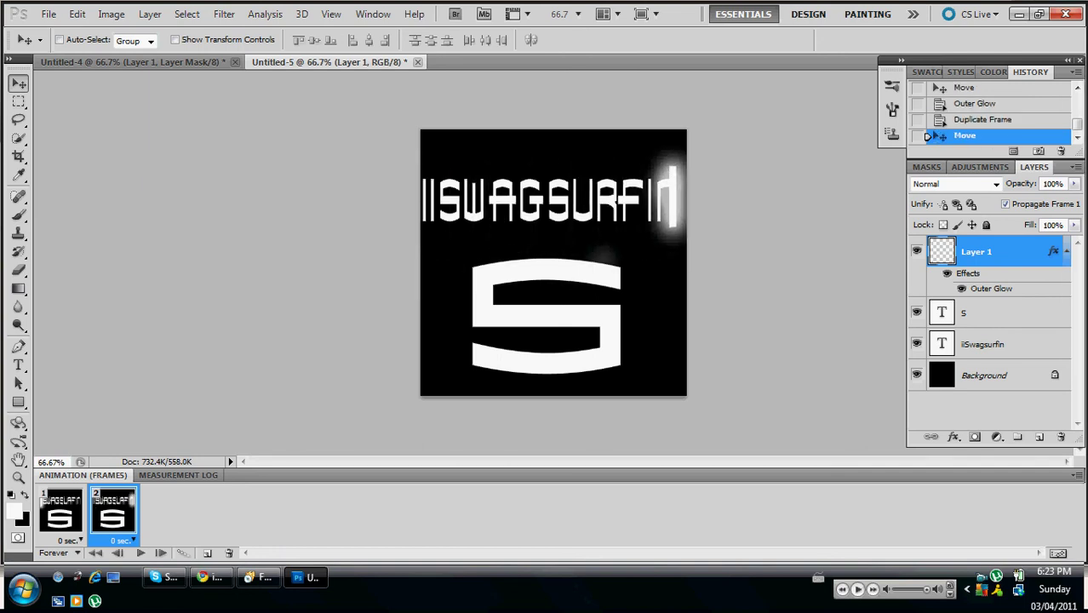
- Apply a white Outer Glow with increased spread and size to the S text layer in the second frame
right_click(961, 312)
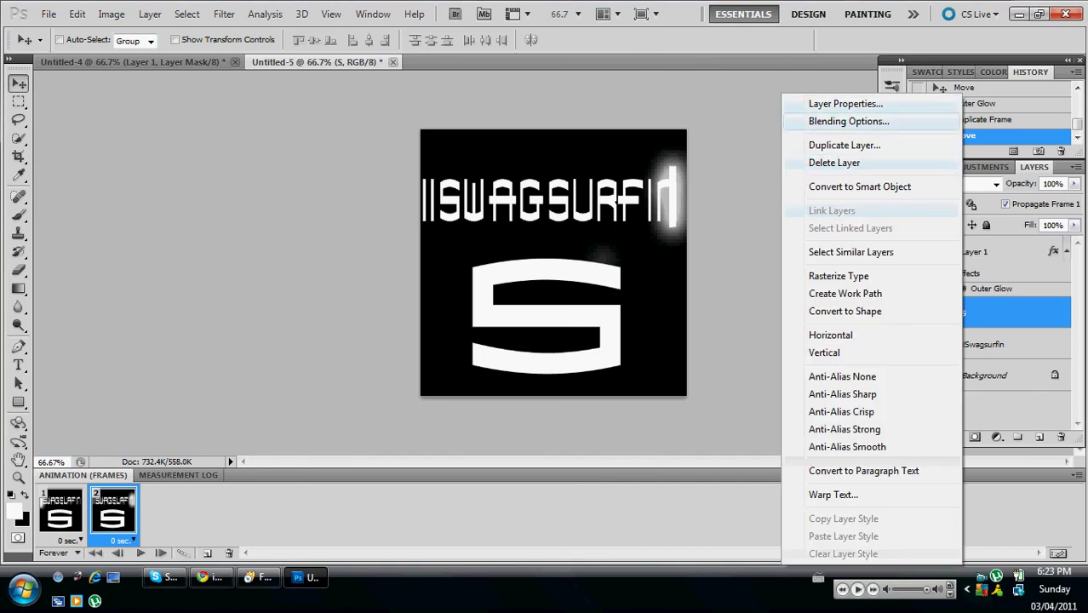
click(849, 121)
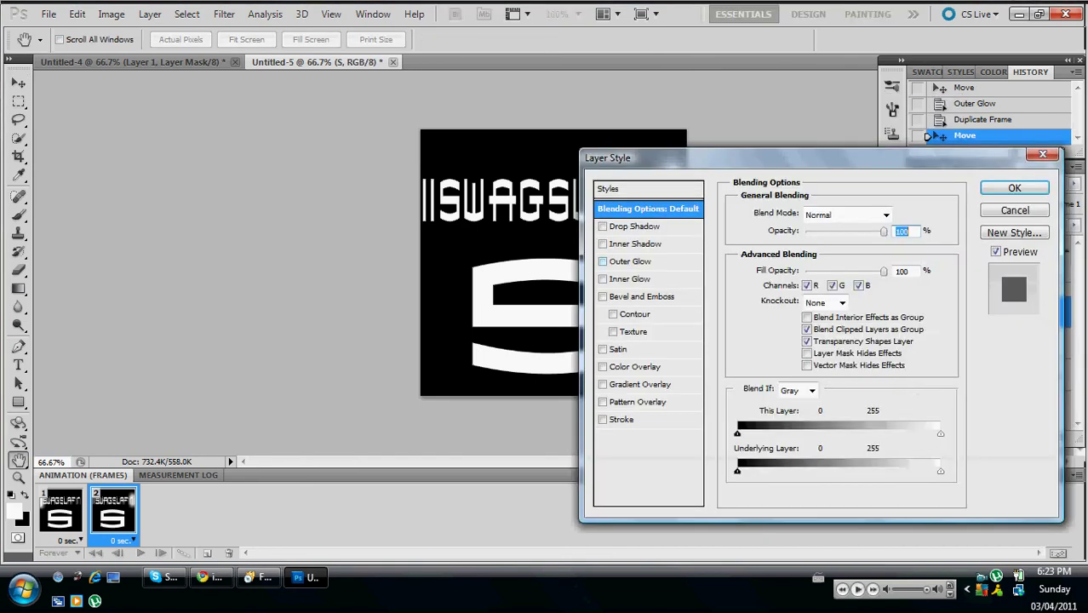
click(632, 261)
click(770, 267)
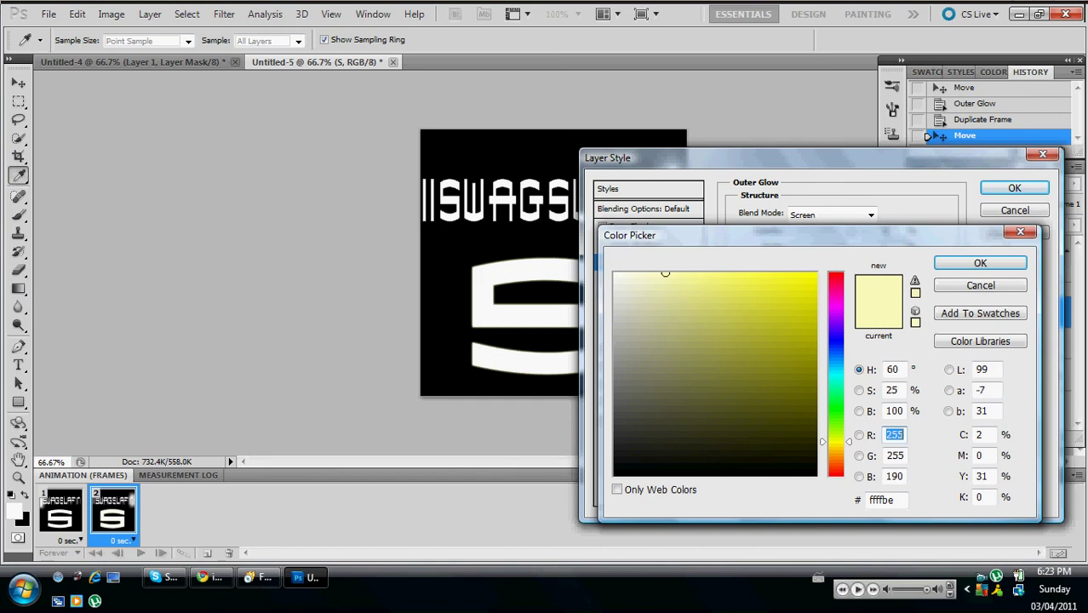
click(617, 275)
click(978, 262)
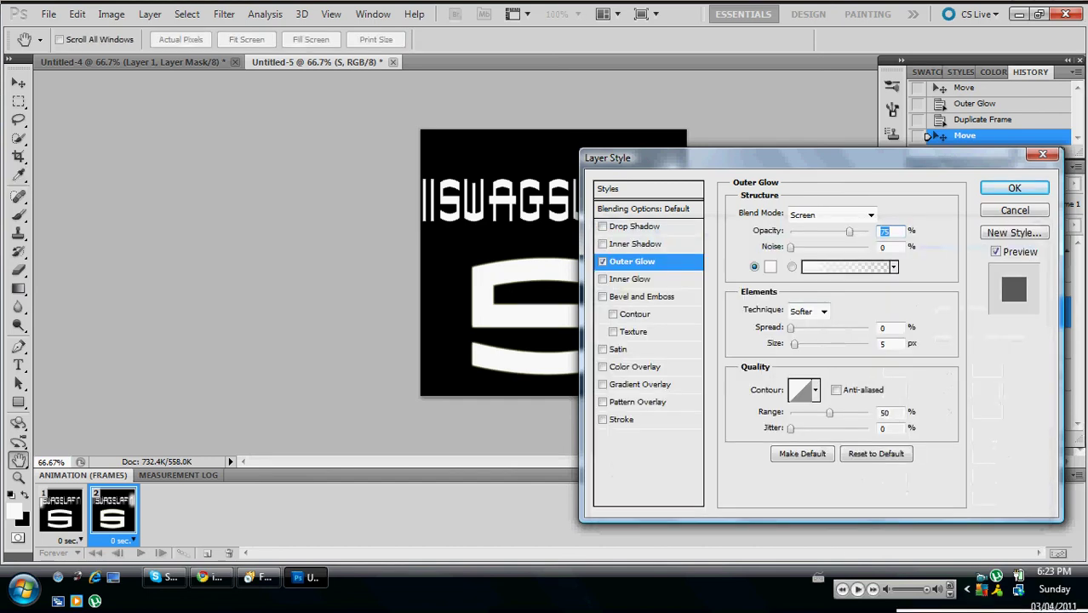
drag(790, 328, 800, 344)
key(Return)
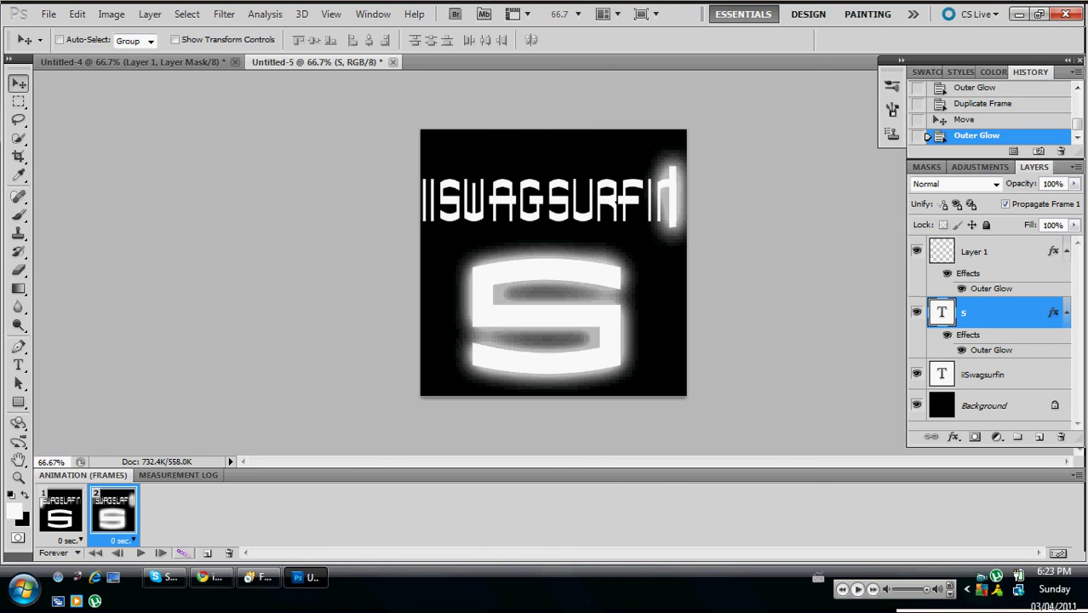
- Tween the second frame with the previous frame, adding 15 frames for all layers
click(182, 553)
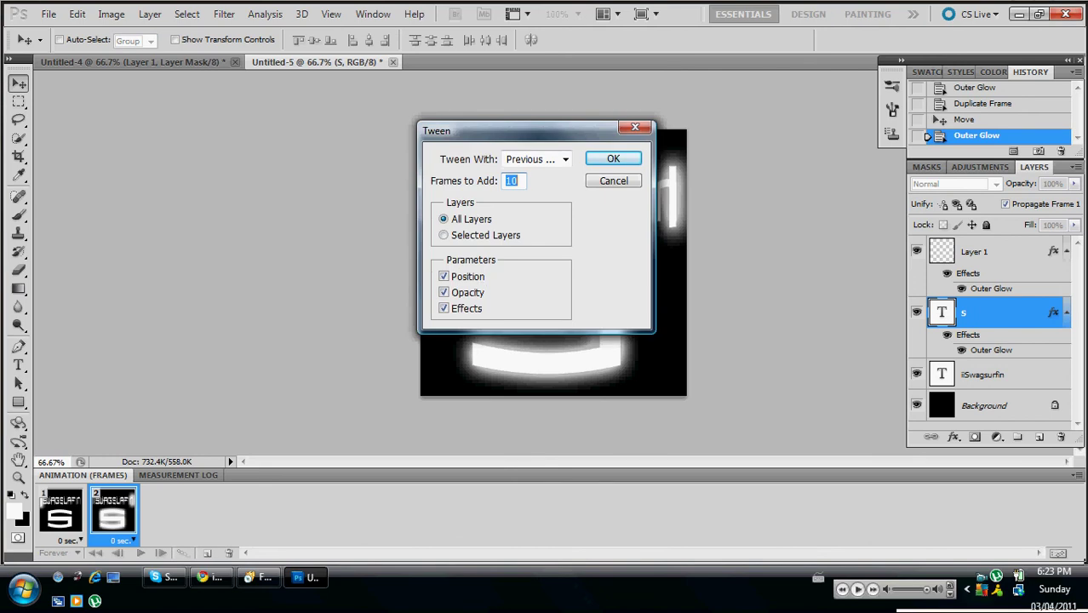
text(15)
key(Return)
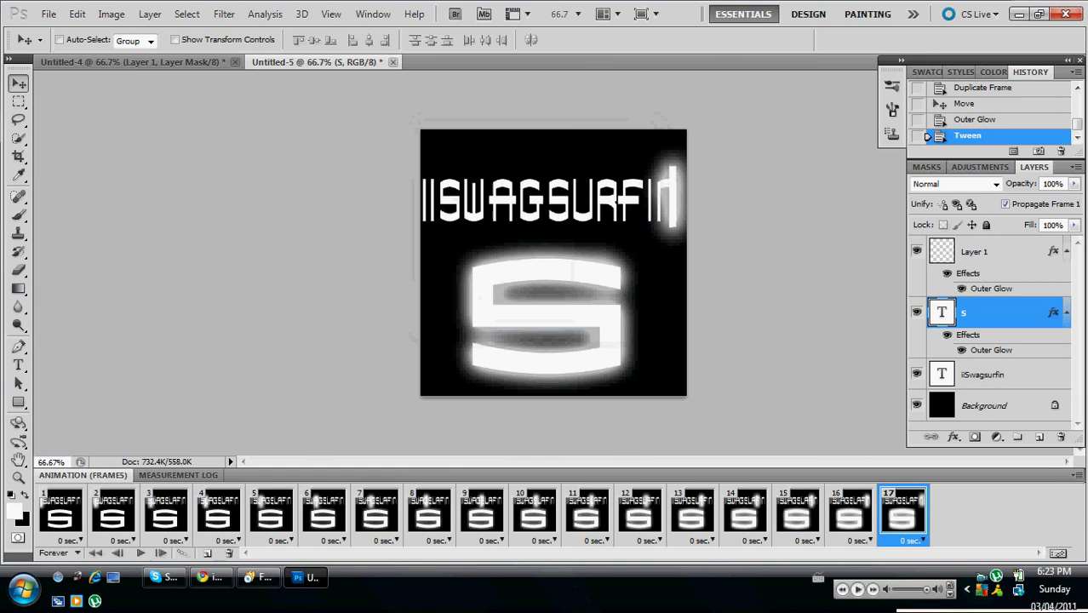
- Tween the first frame with the last frame, adding 15 frames so the animation loops back
click(60, 510)
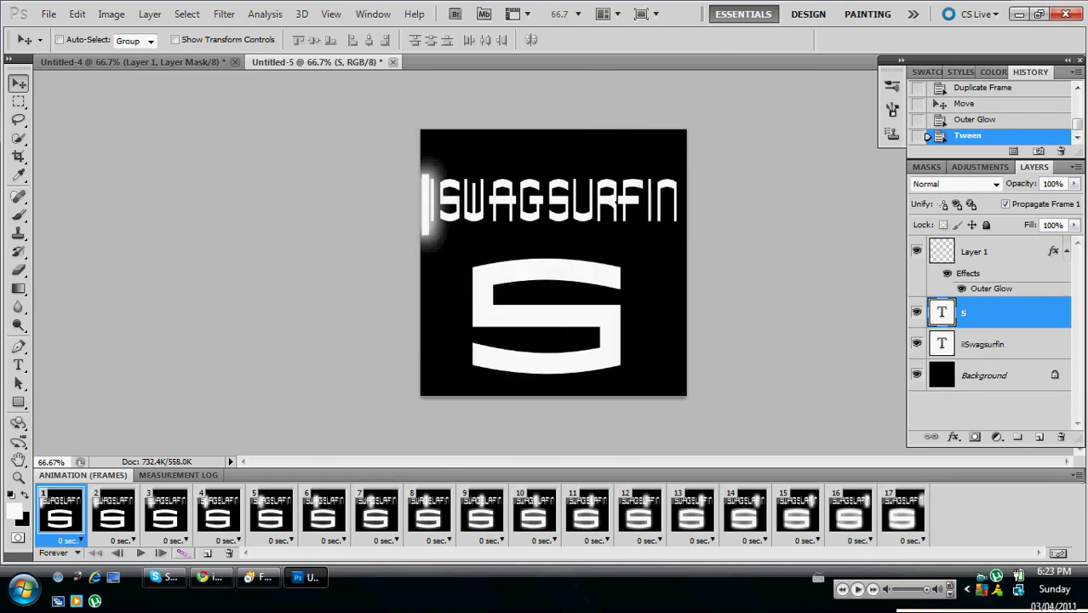
click(182, 553)
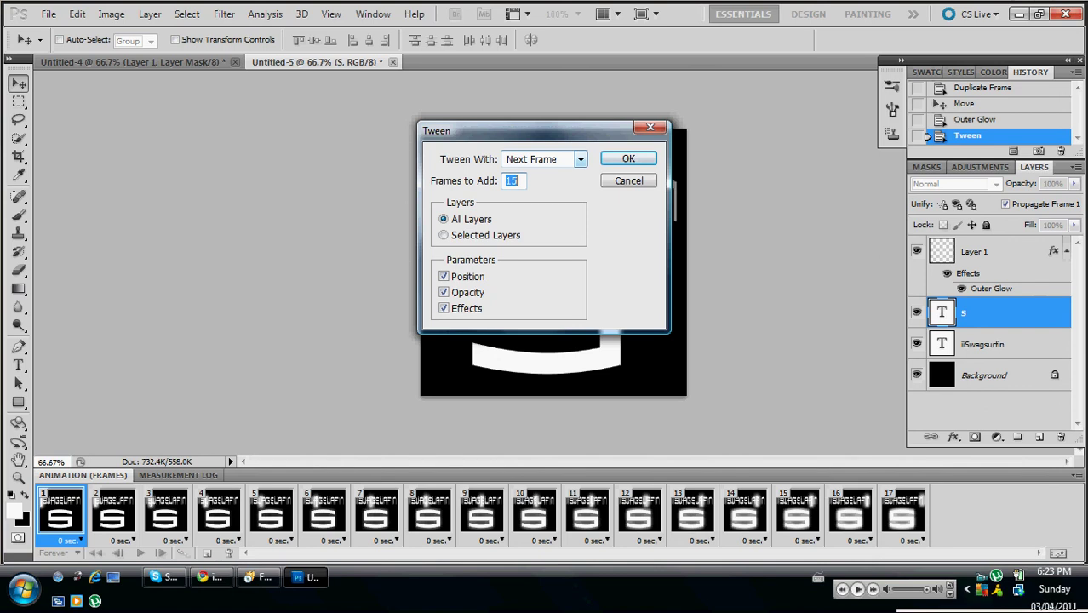
click(580, 159)
click(536, 188)
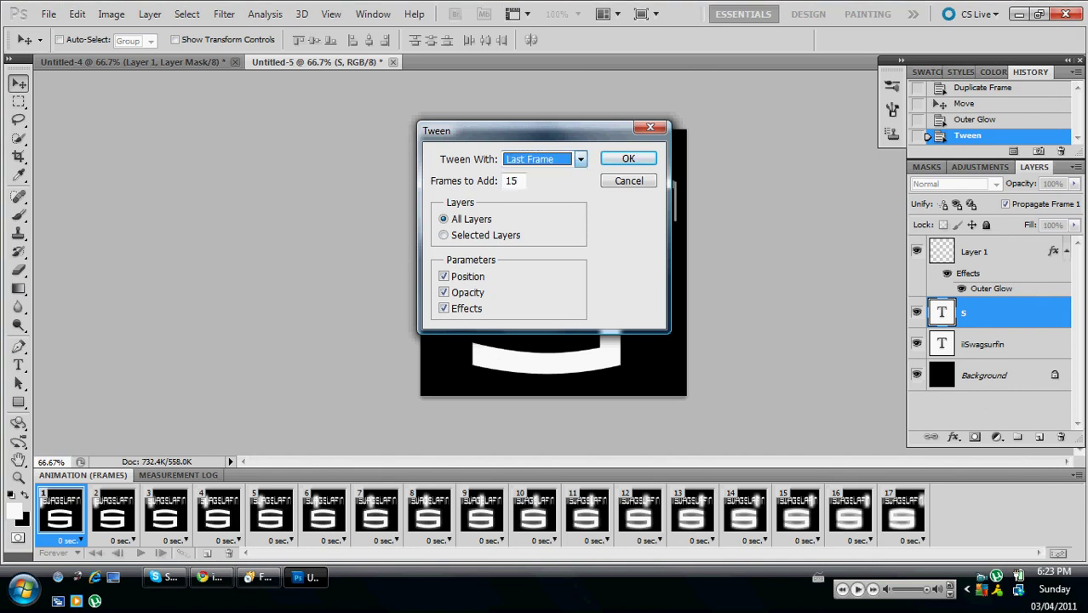
key(Return)
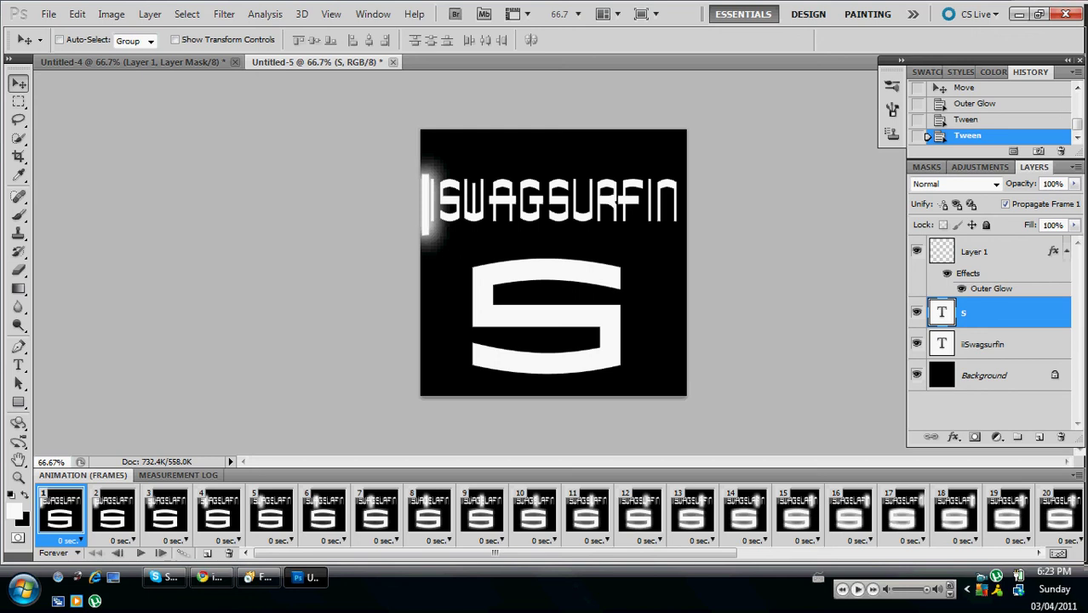
- Create a layer mask from the iiSwagsurfin lettering and transfer it to the glowing bar's layer
click(985, 344)
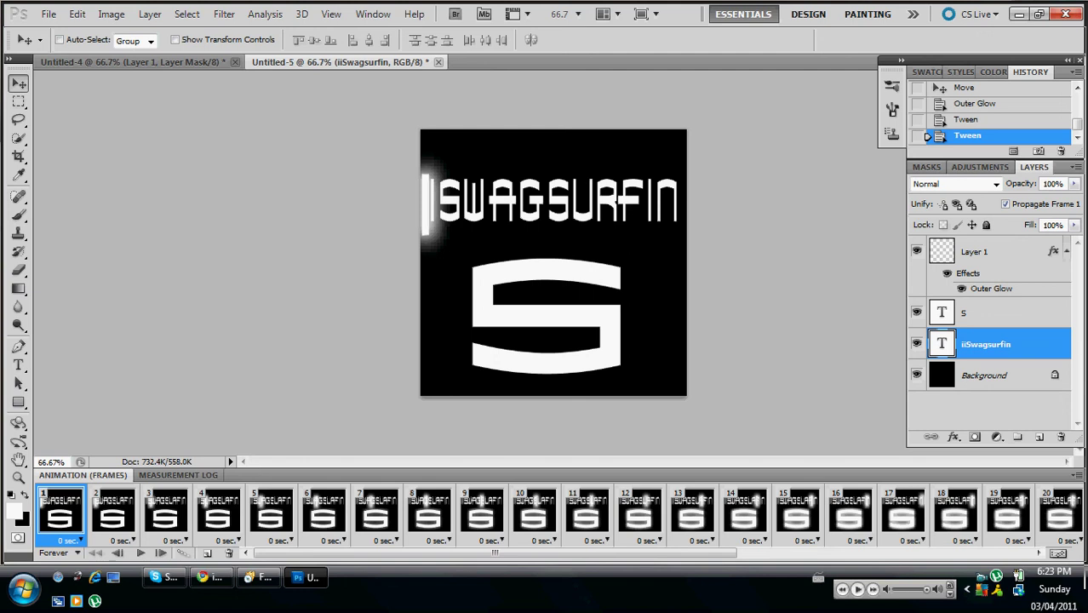
drag(985, 344, 975, 437)
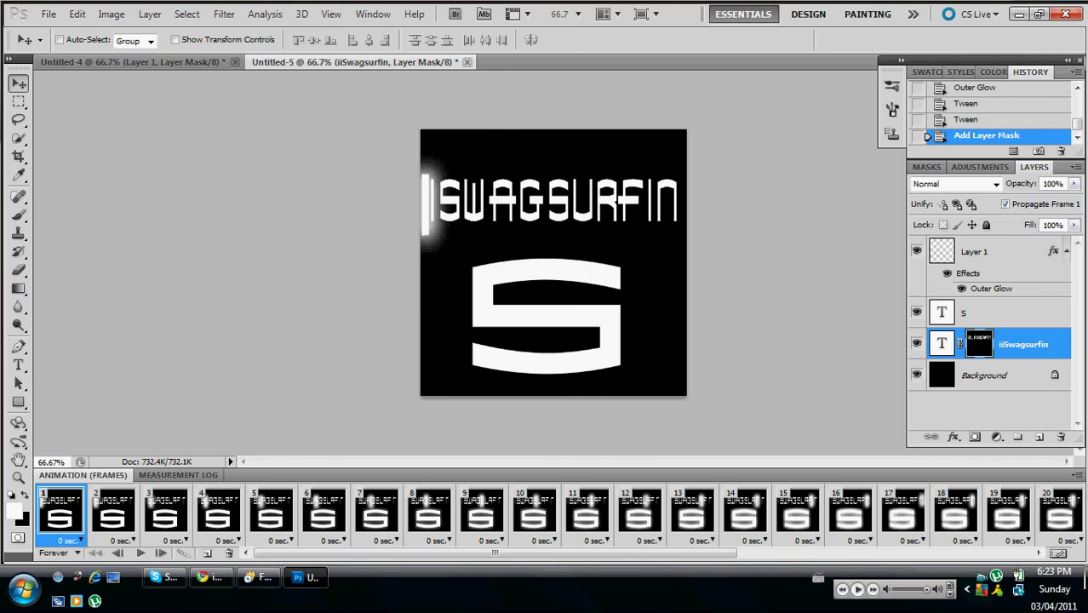
drag(978, 344, 978, 274)
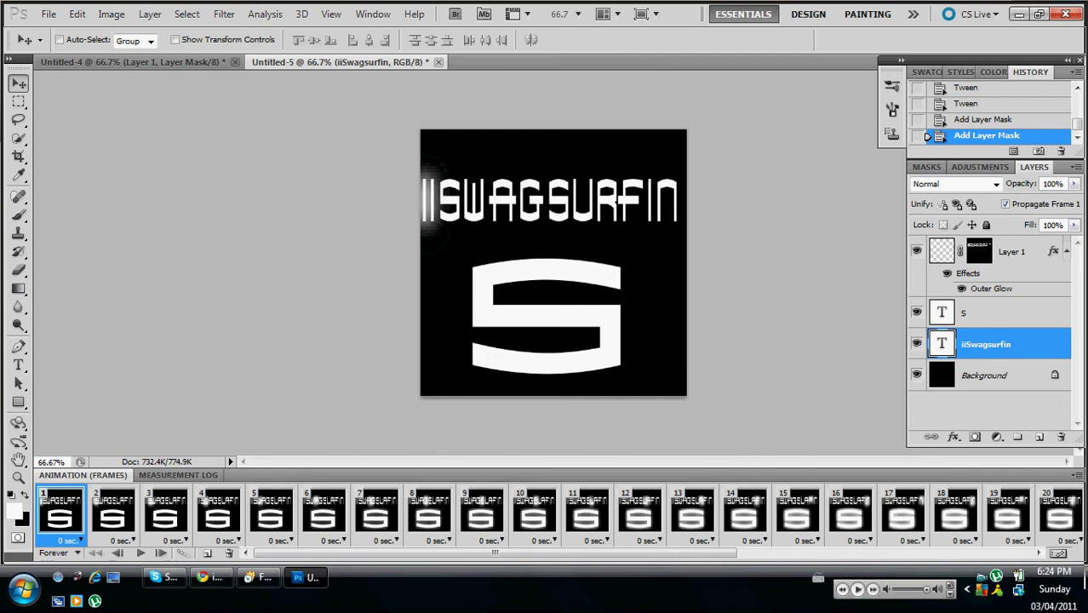
- Play the animation to check the glow sweep, then stop it and return to the first frame
click(139, 553)
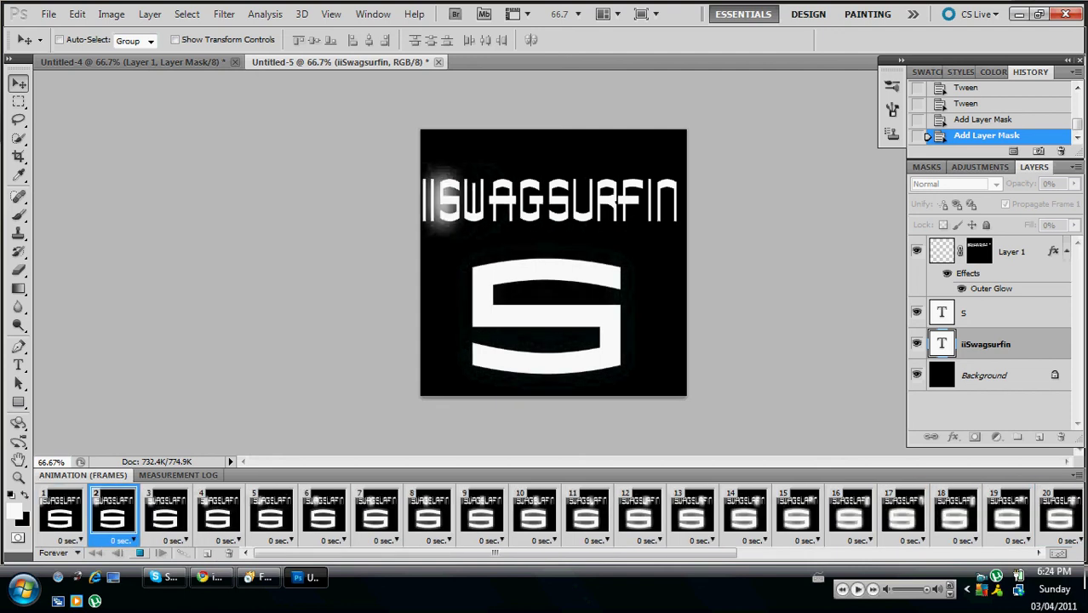
click(140, 553)
click(61, 511)
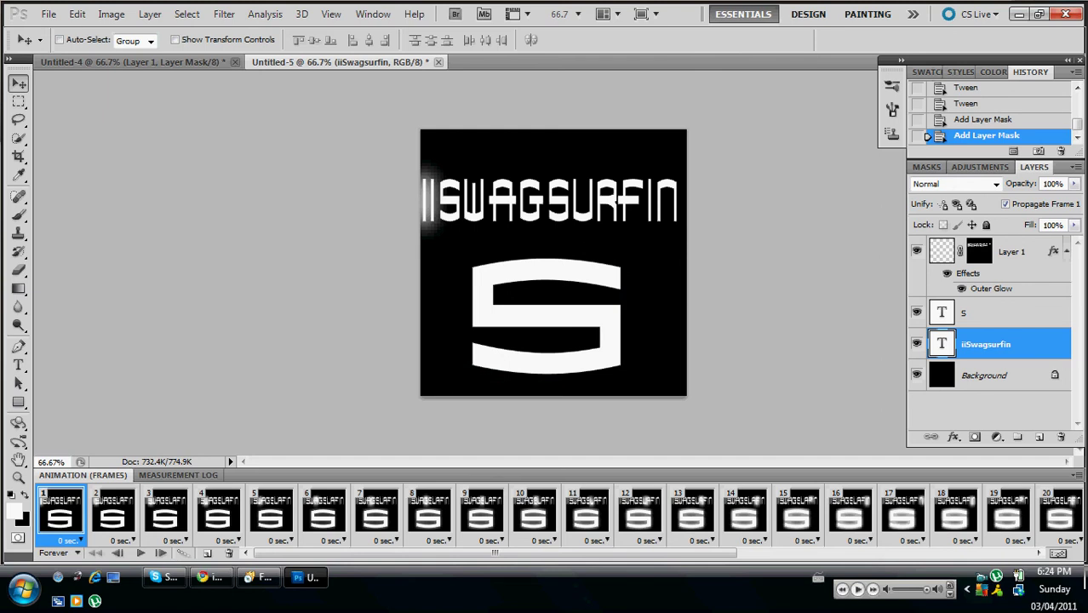
- Export the animation for web as a GIF named tutorial on the desktop
click(48, 14)
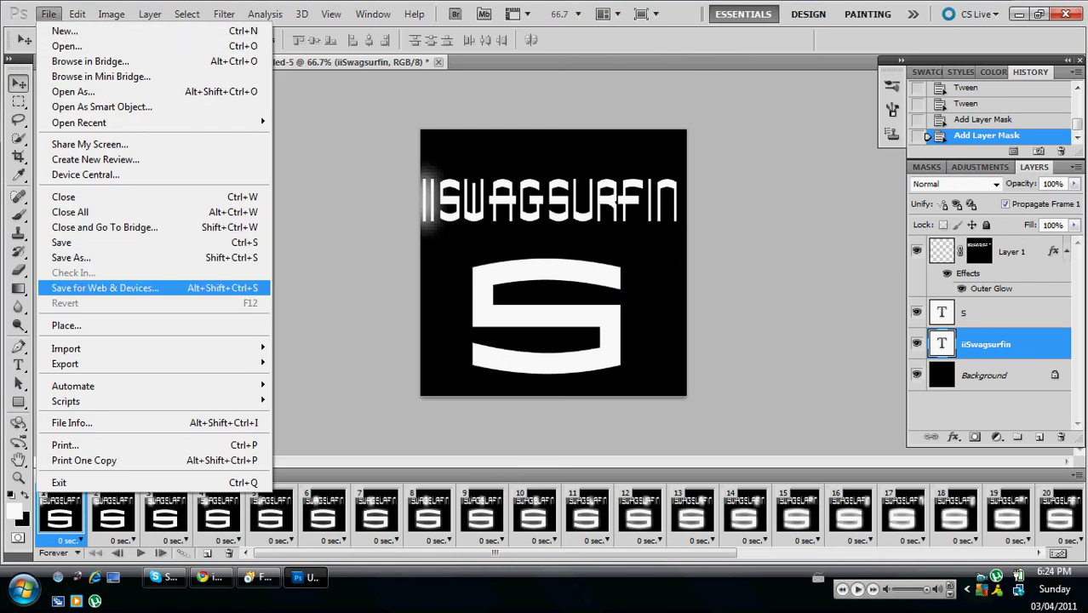
click(105, 287)
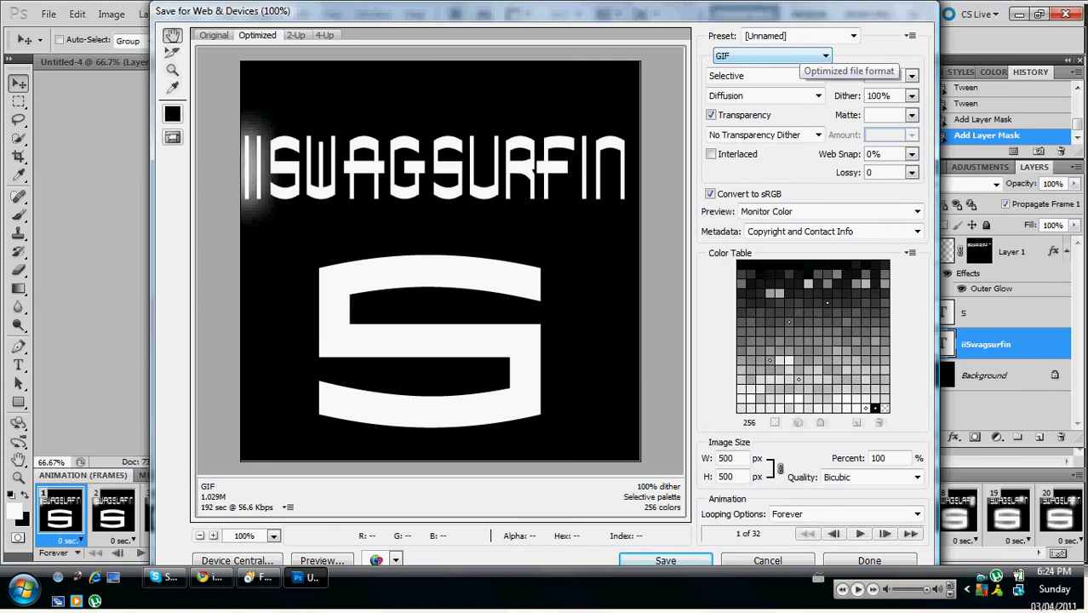
click(792, 55)
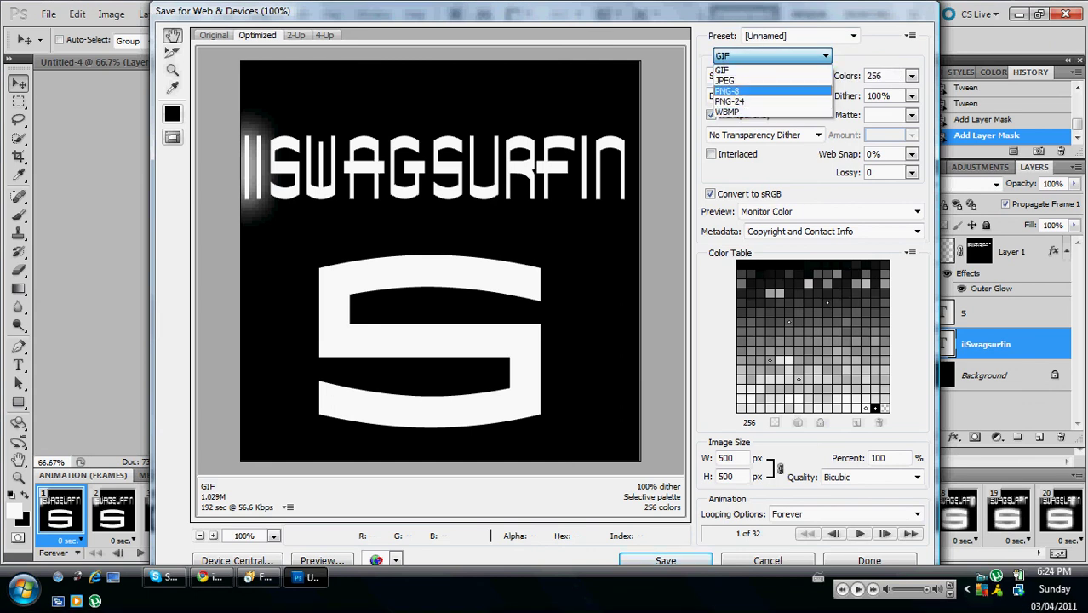
click(772, 70)
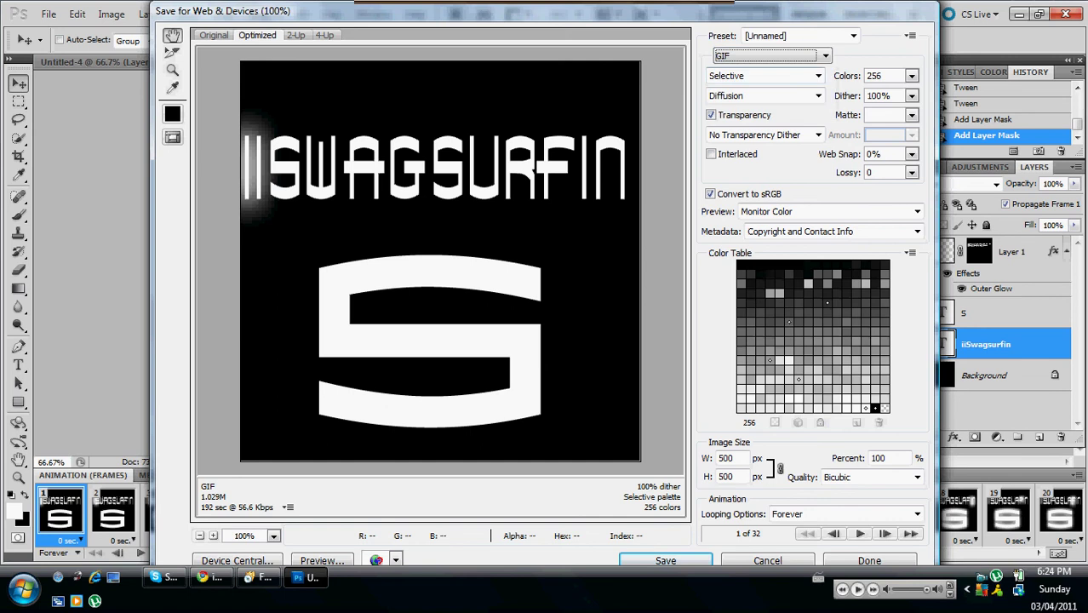
click(666, 560)
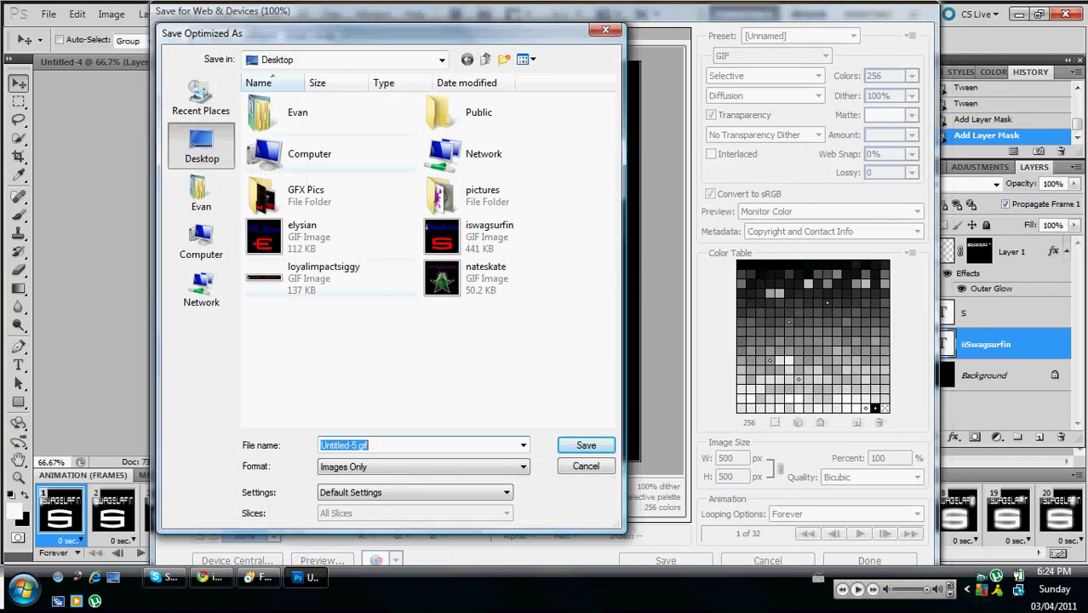
text(tutorial)
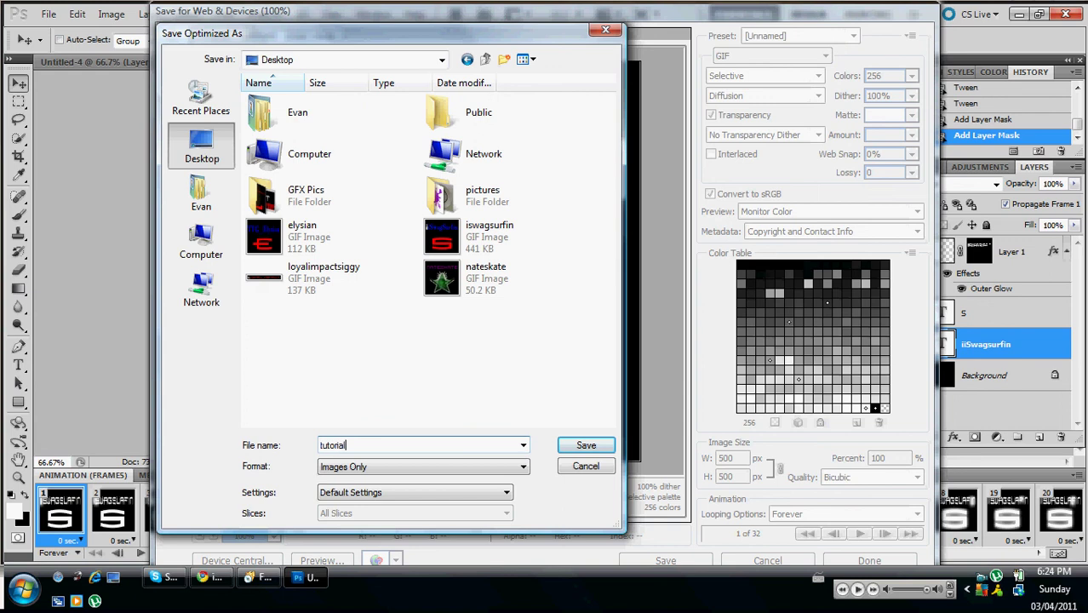
key(Return)
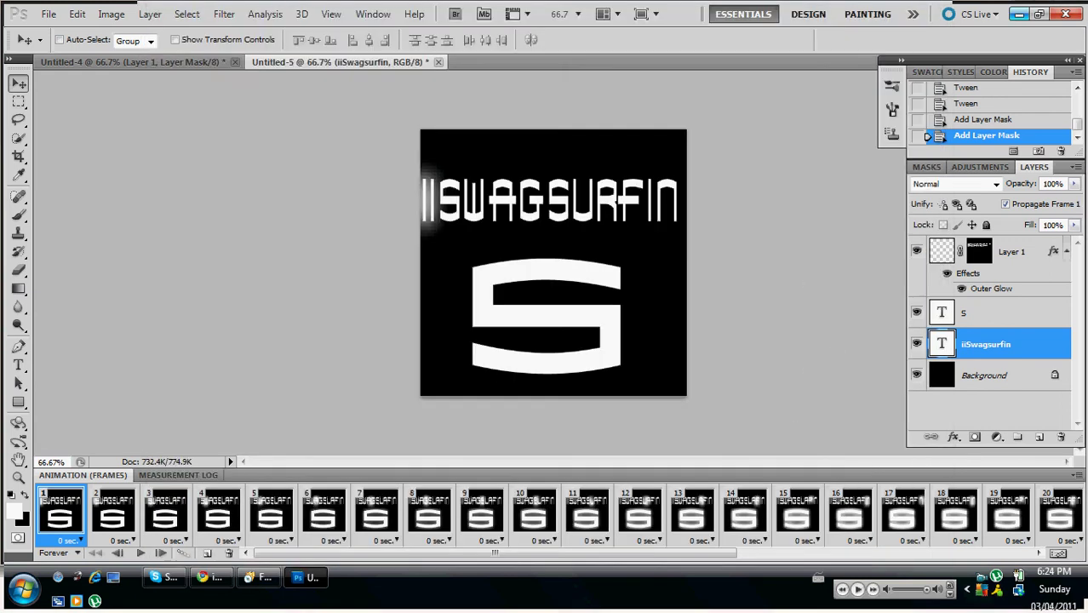
- Switch to Photobucket in the browser and open its upload page
click(1017, 14)
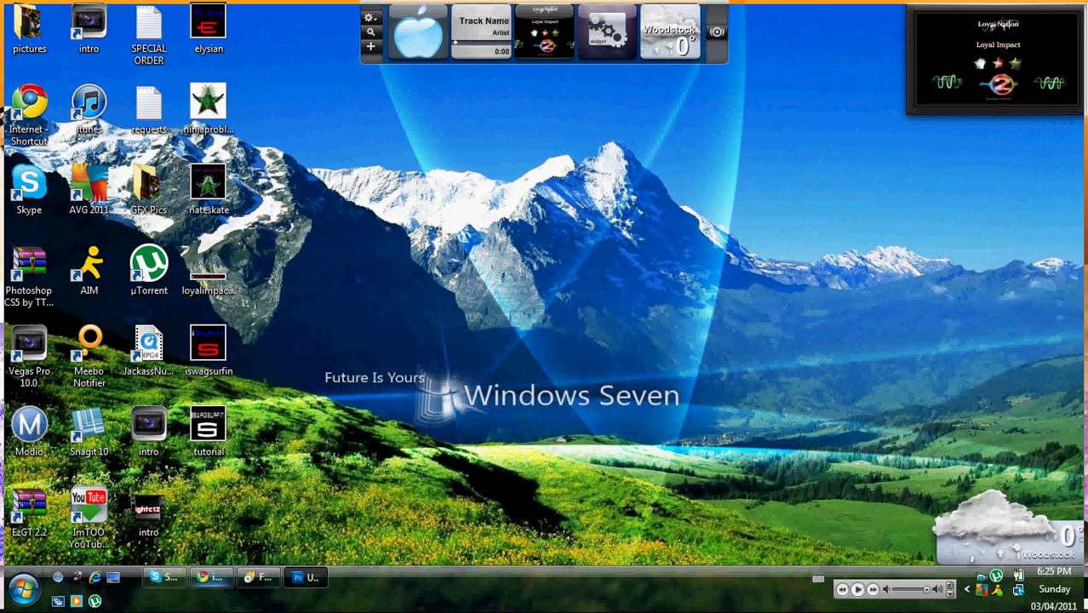
click(210, 577)
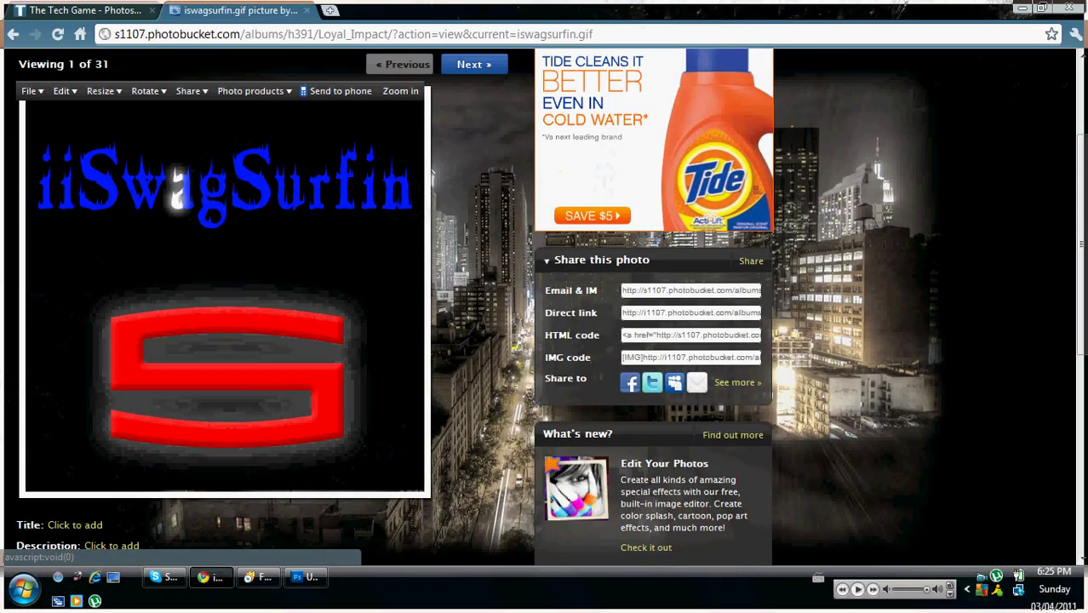
scroll(225, 340, up, 2)
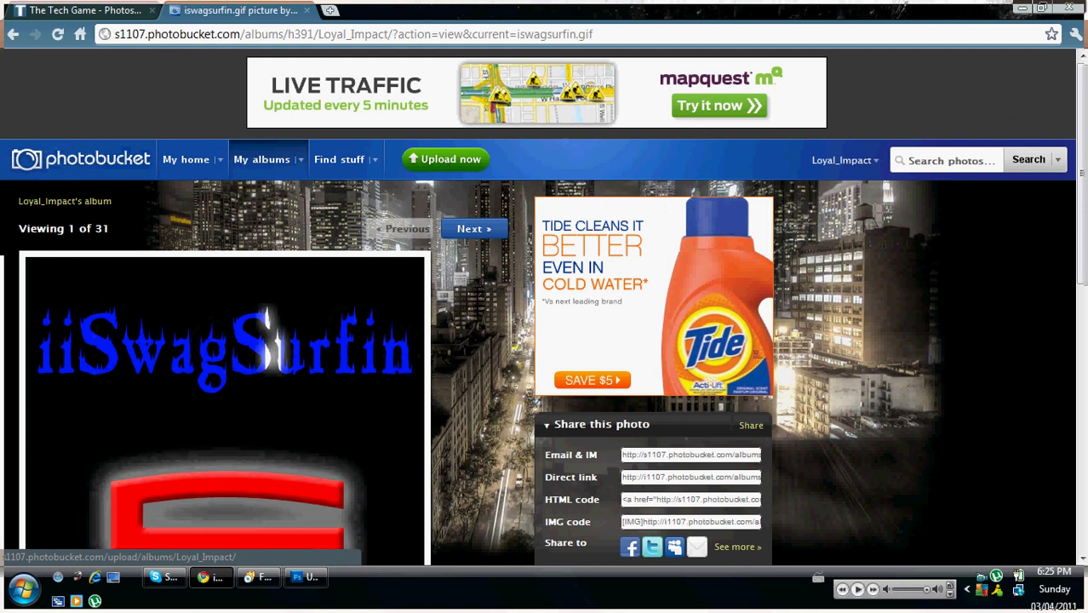
click(445, 159)
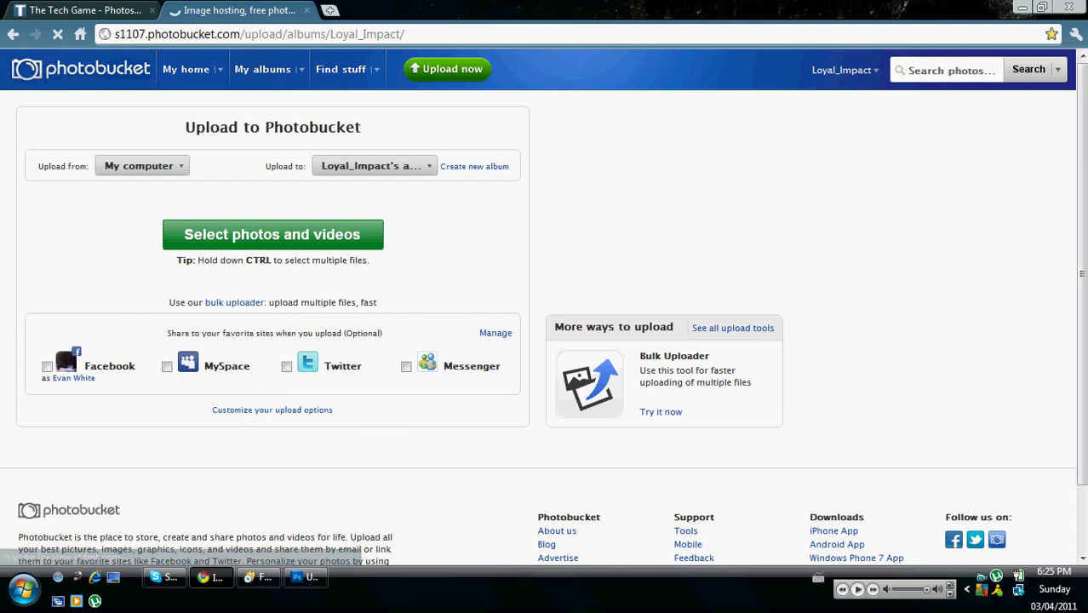
- Choose the tutorial GIF from the desktop and upload it to the Photobucket album
click(259, 234)
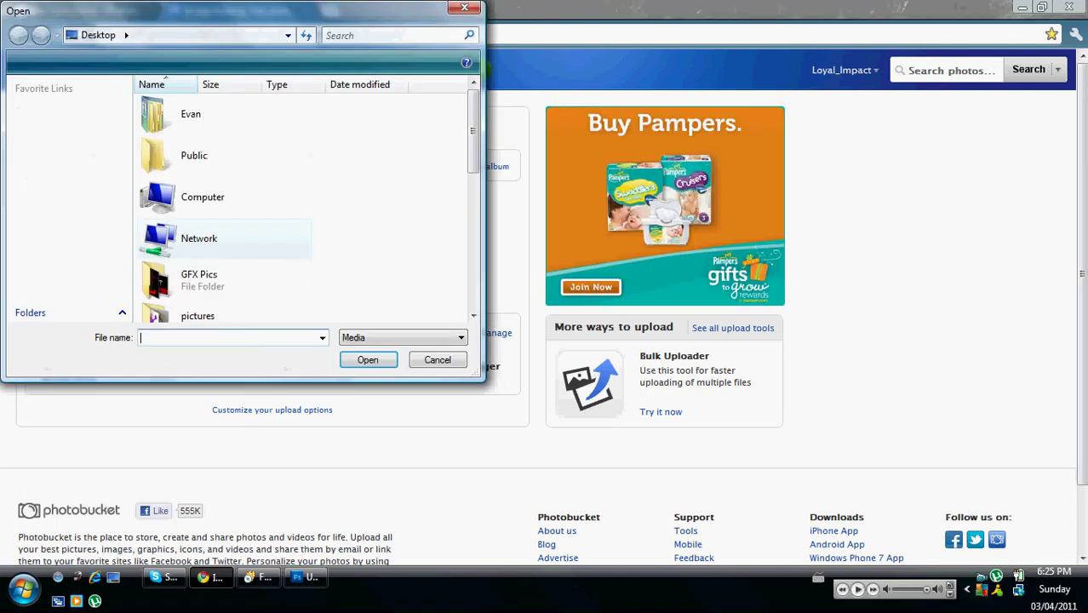
scroll(222, 242, down, 6)
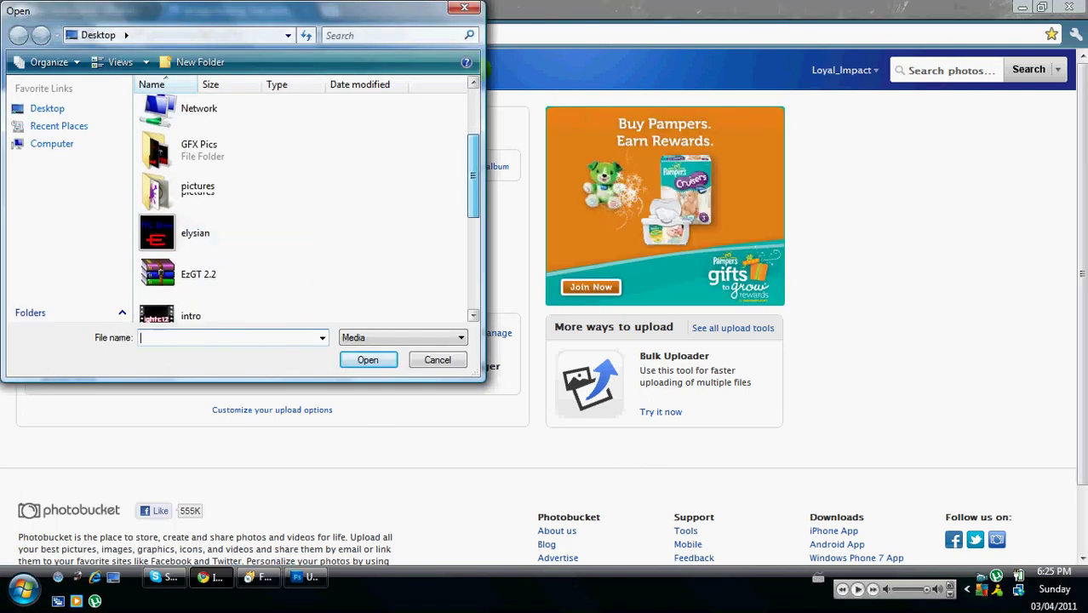
scroll(239, 302, down, 3)
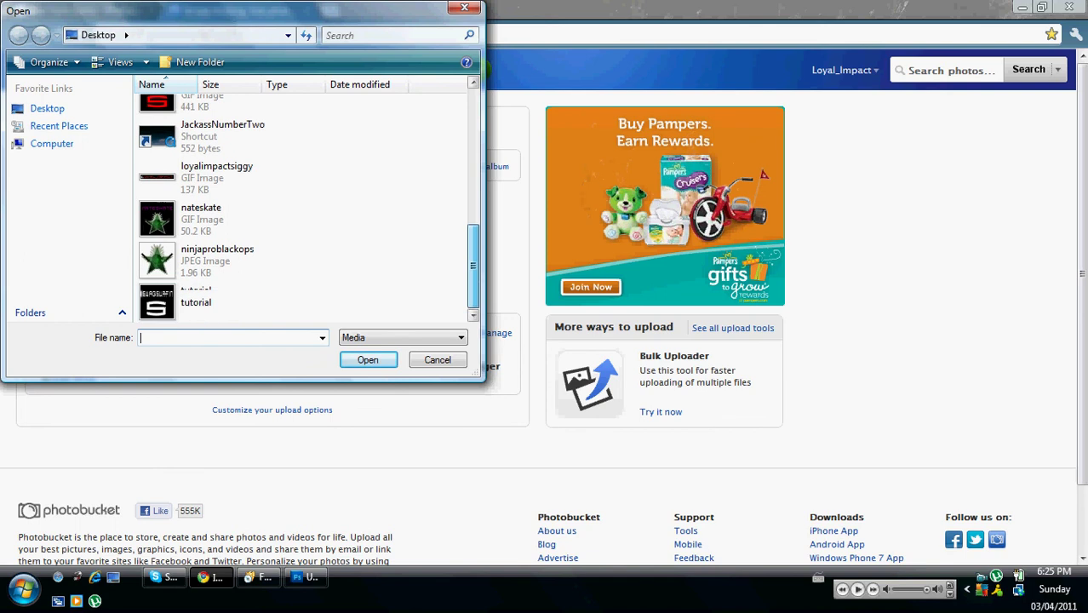
double_click(196, 300)
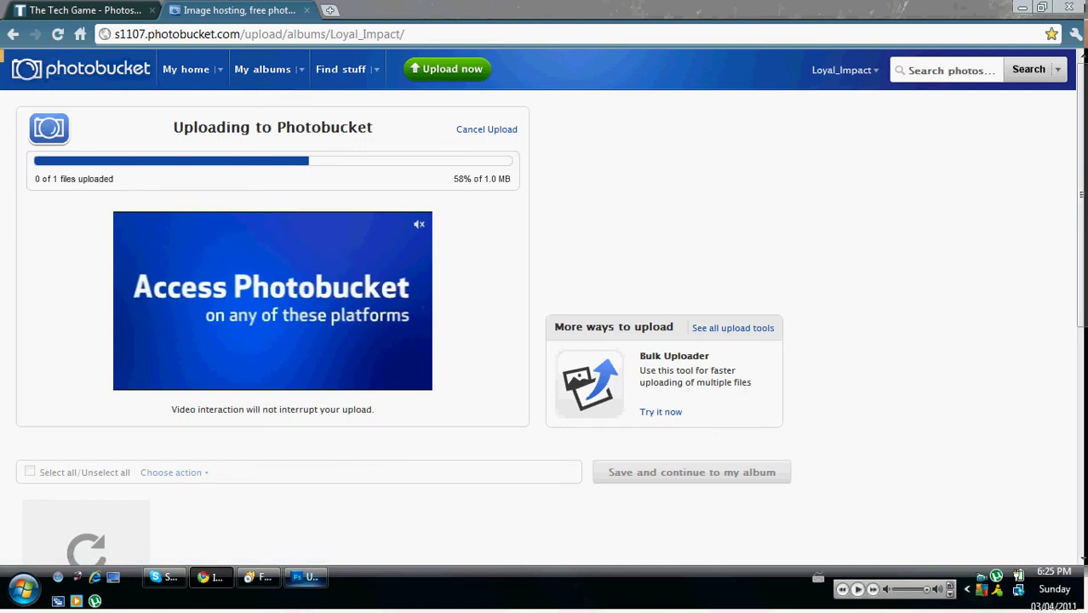
mouse_move(306, 577)
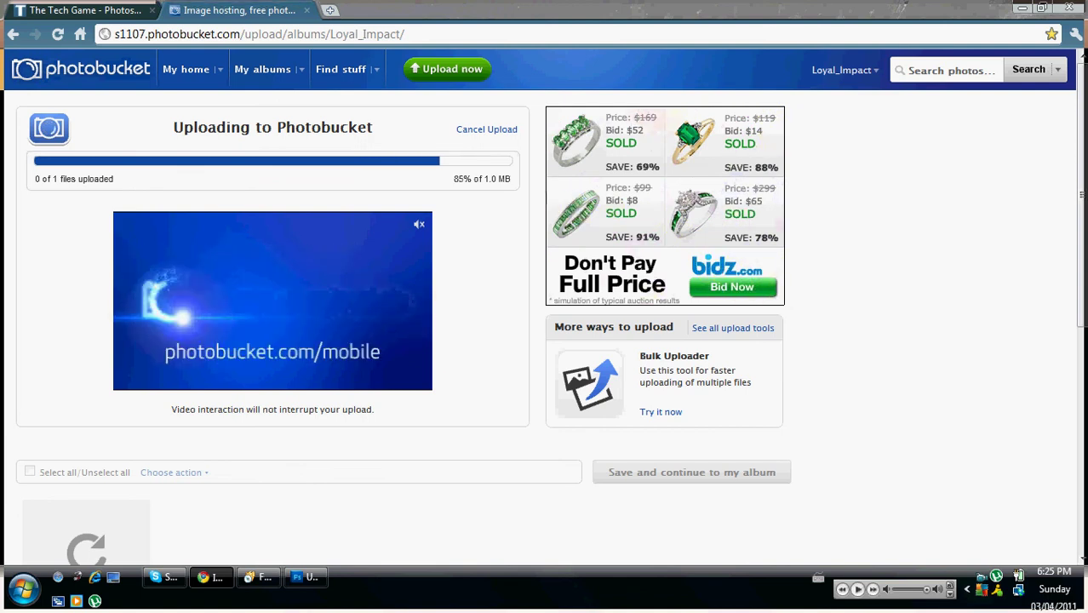
click(83, 11)
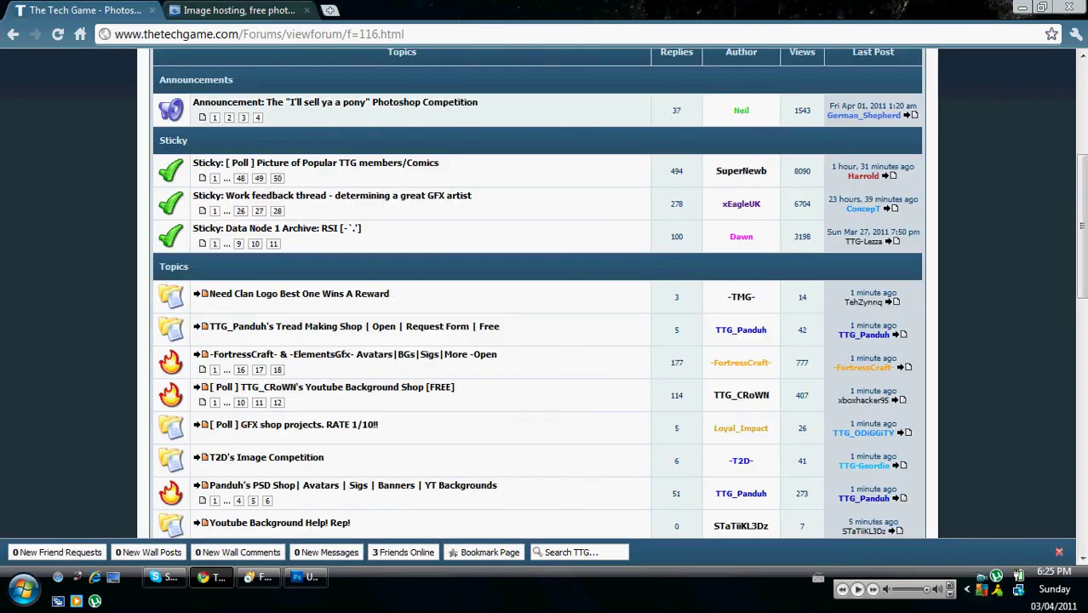
key(ctrl+Tab)
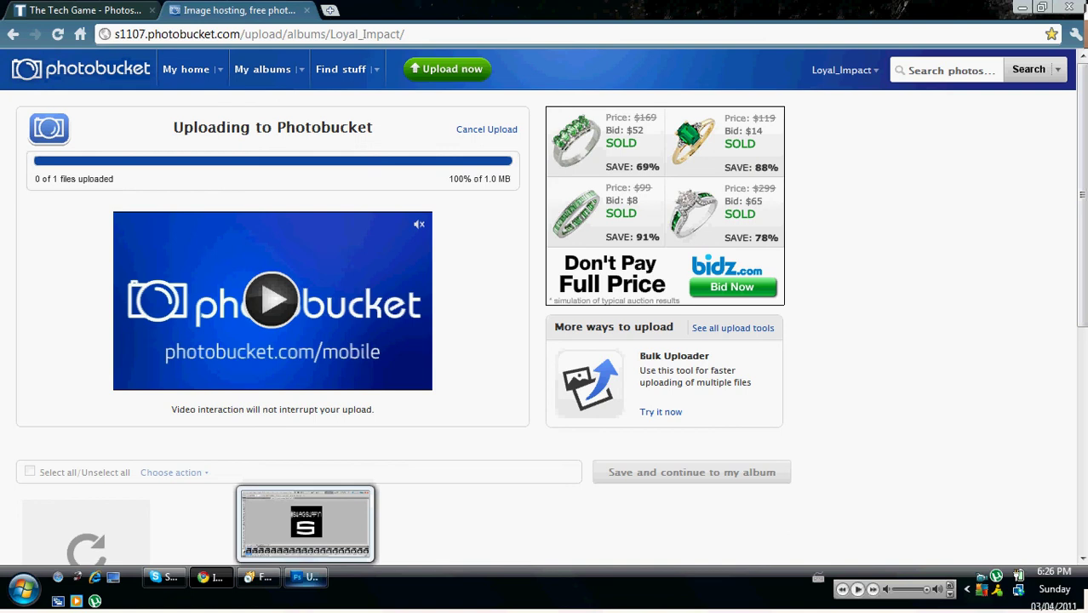
click(306, 523)
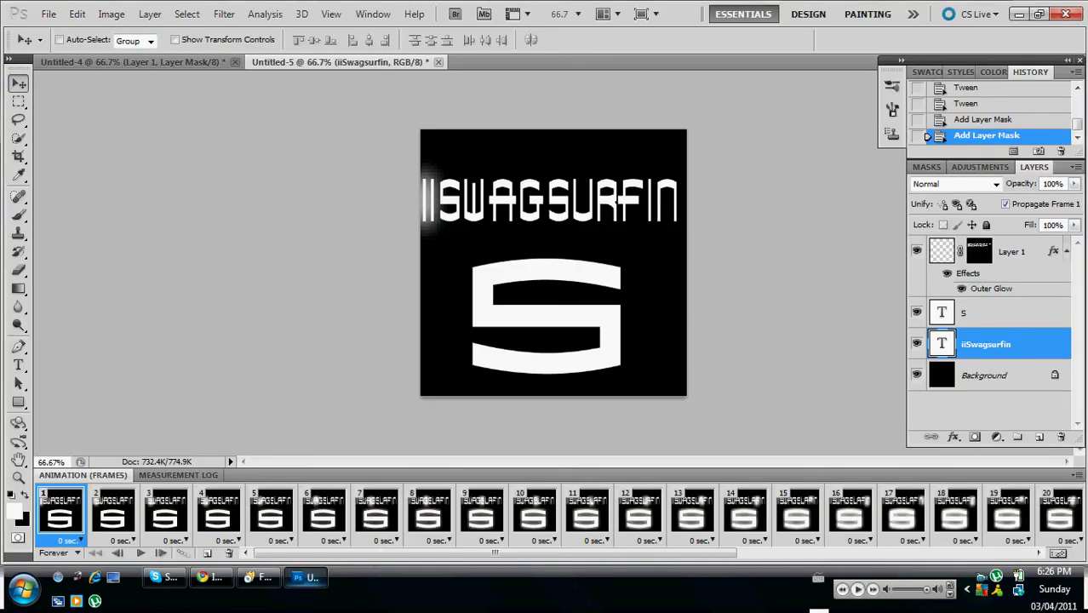
- Return to the Photobucket album in the browser and copy the direct link of tutorial.gif
click(212, 577)
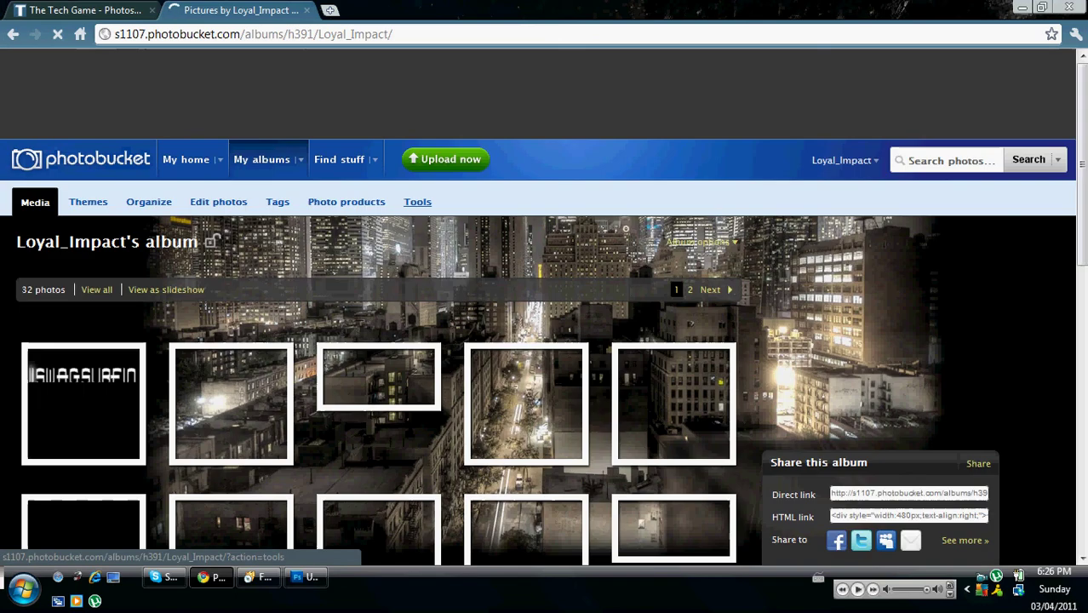
scroll(208, 289, down, 1)
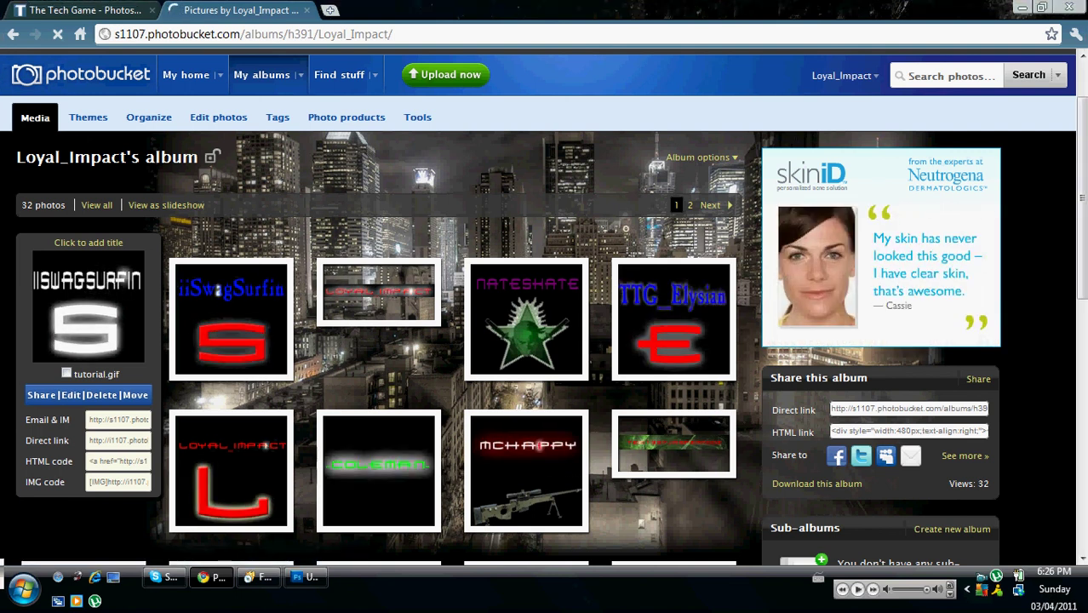
click(118, 440)
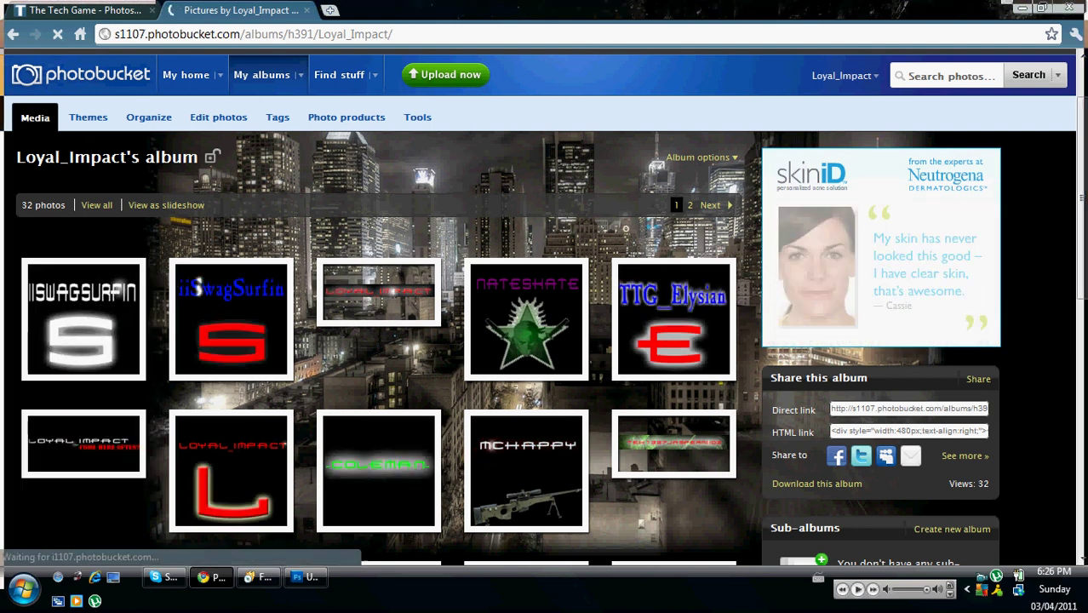